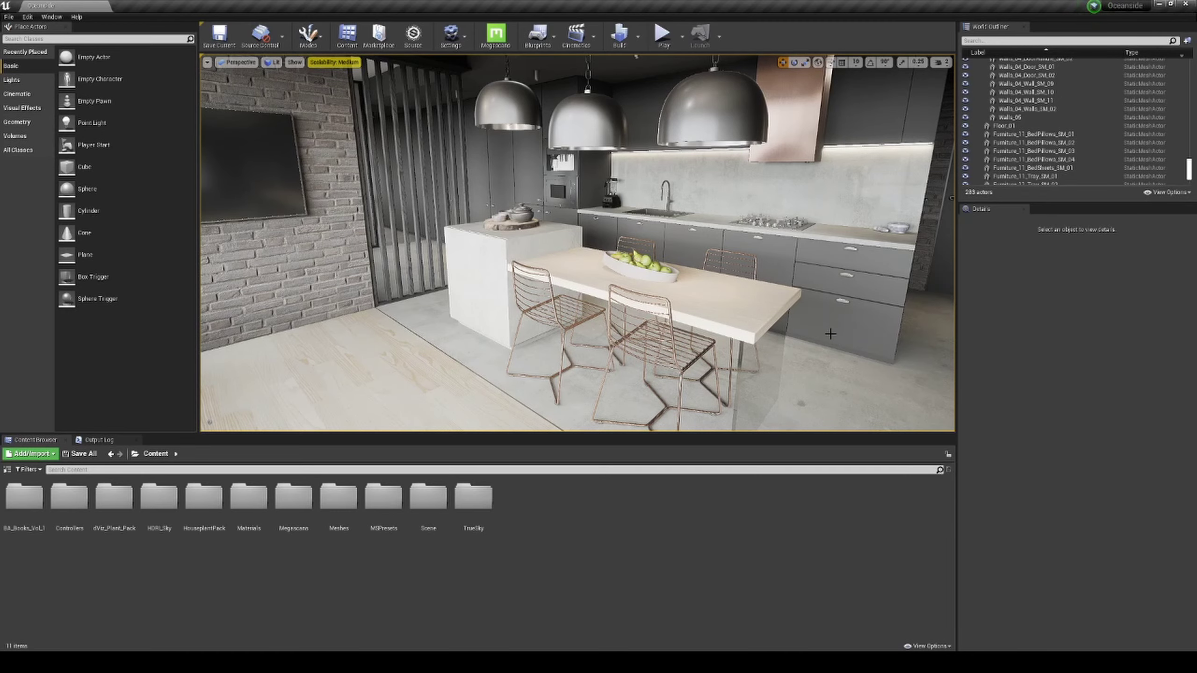
{"action": "right_click_drag", "start_coordinate": [831, 334], "coordinate": [799, 332]}
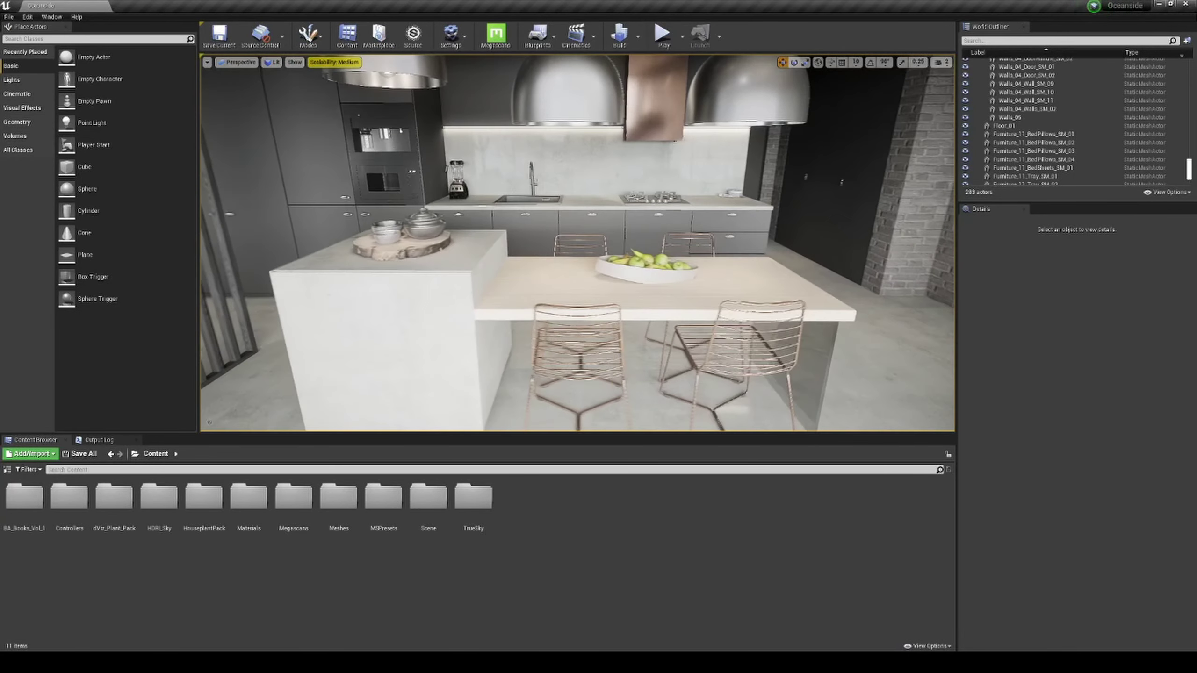
{"action": "right_click_drag", "start_coordinate": [886, 333], "coordinate": [872, 333]}
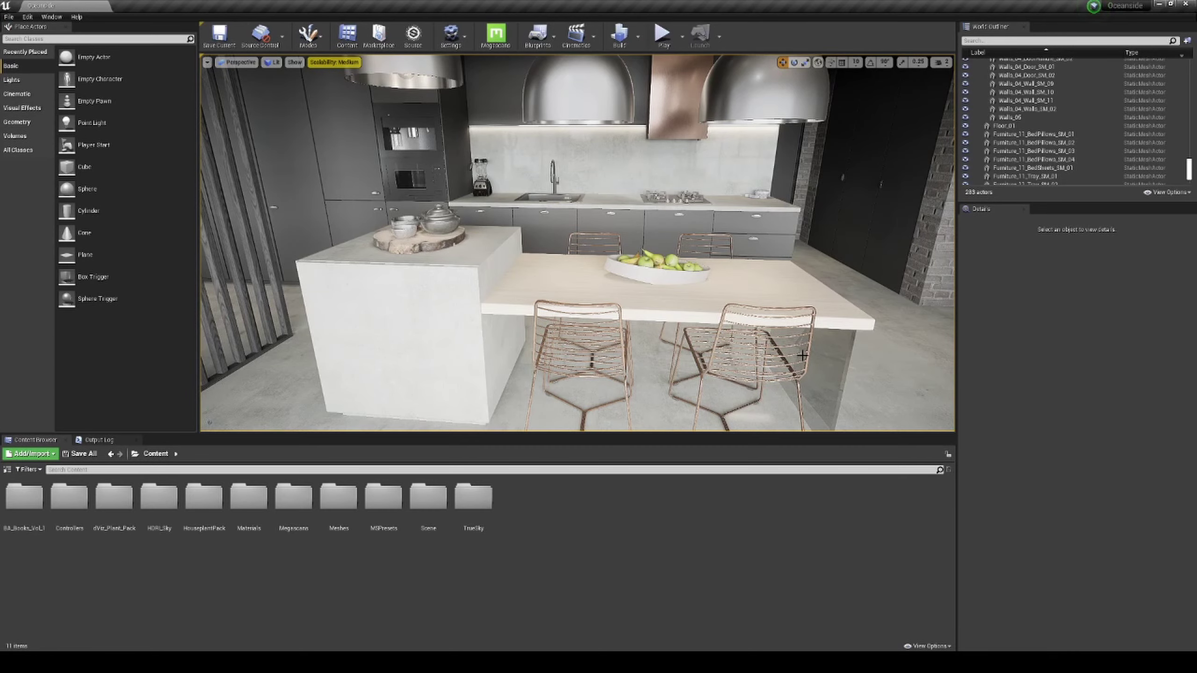
{"action": "right_click_drag", "start_coordinate": [872, 333], "coordinate": [542, 333]}
{"action": "right_click_drag", "start_coordinate": [778, 333], "coordinate": [683, 333]}
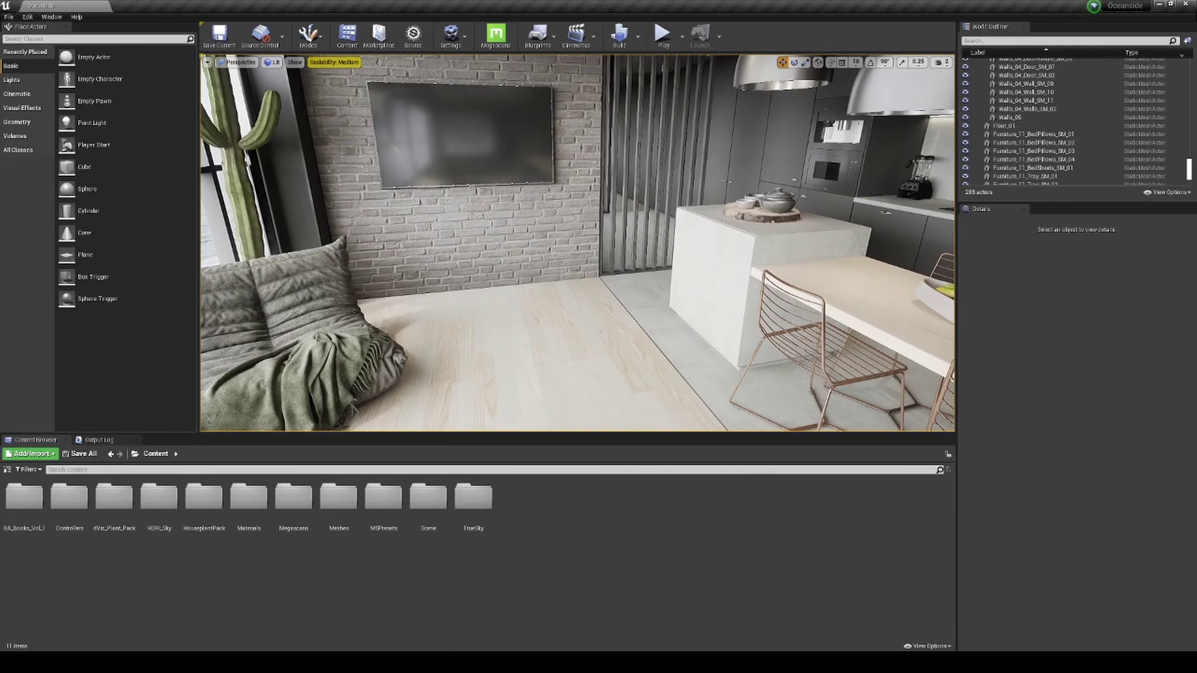
{"action": "right_click_drag", "start_coordinate": [577, 243], "coordinate": [792, 264]}
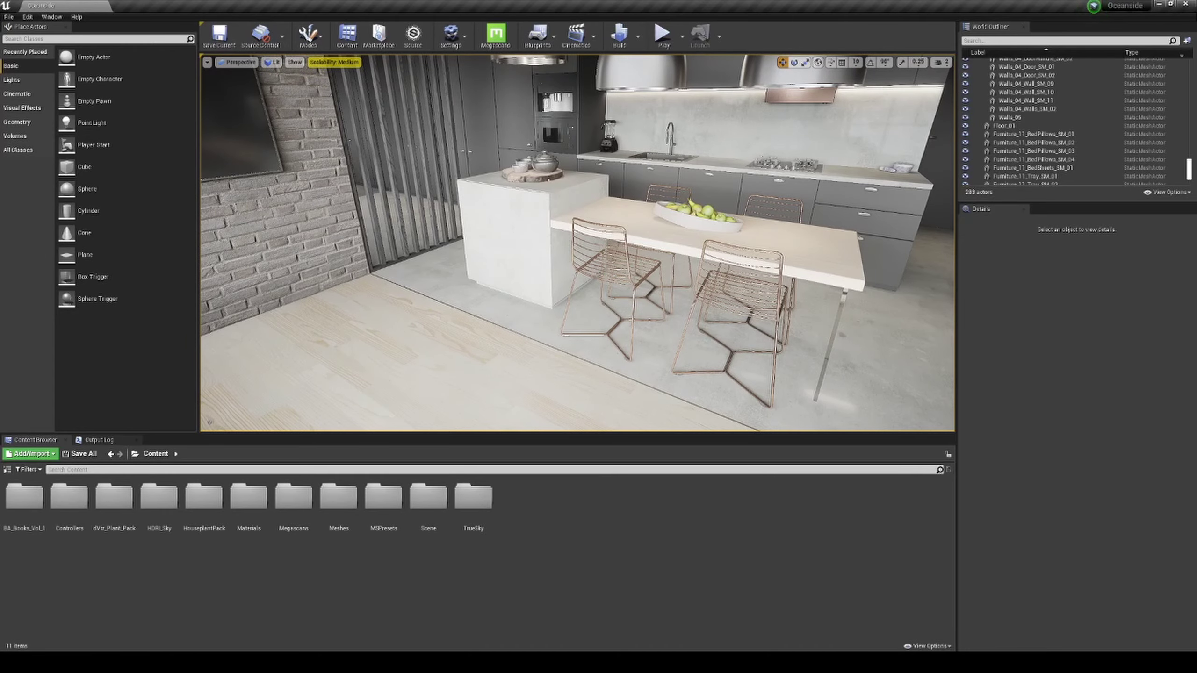
{"action": "right_click_drag", "start_coordinate": [578, 242], "coordinate": [660, 248]}
{"action": "right_click_drag", "start_coordinate": [778, 333], "coordinate": [816, 325]}
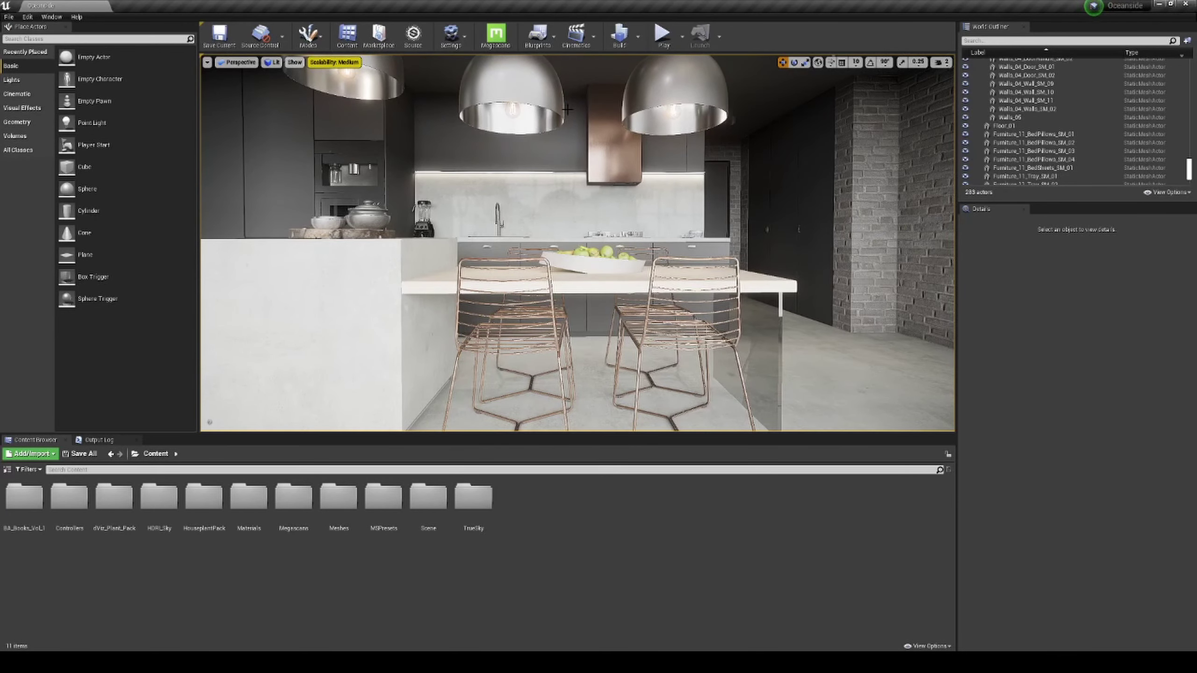
Search the plugins for "pan" and check whether the Panoramic Capture plugin is enabled.
{"action": "left_click", "coordinate": [27, 16]}
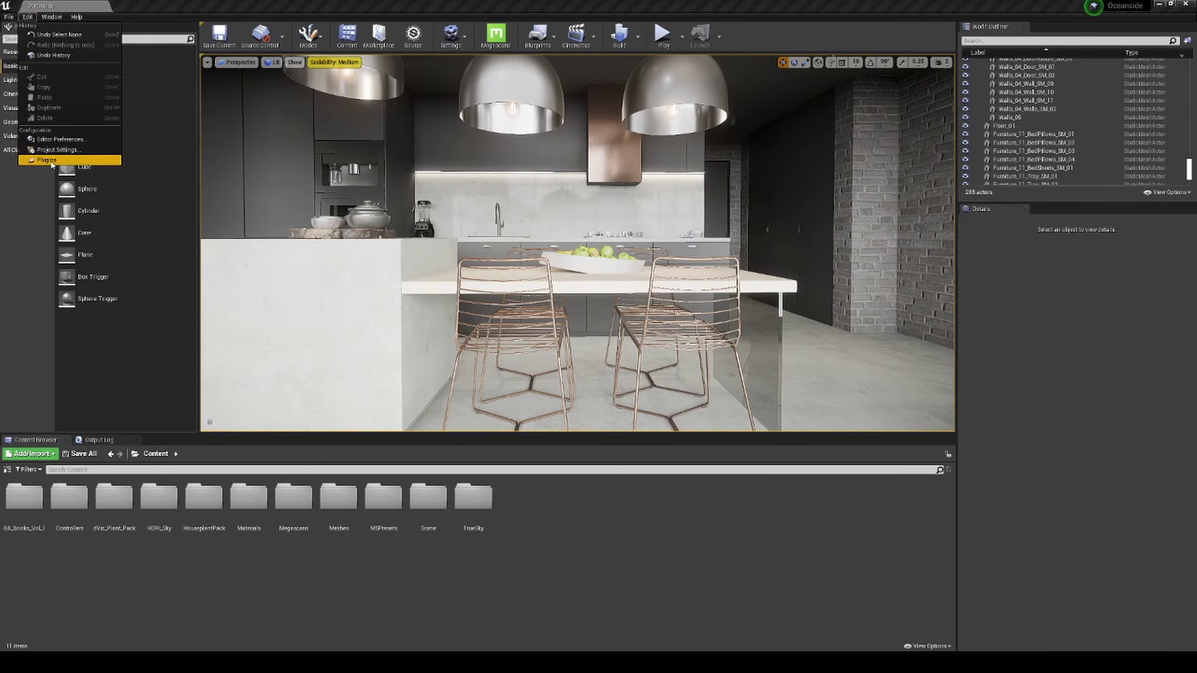
{"action": "left_click", "coordinate": [71, 165]}
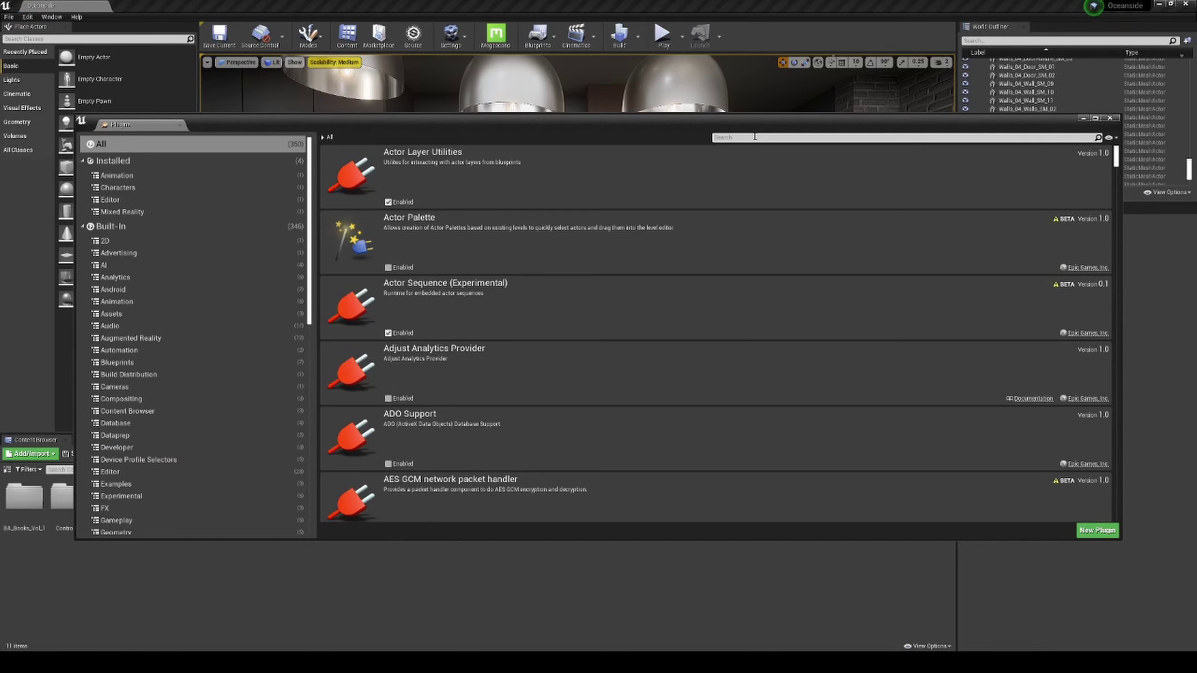
{"action": "left_click", "coordinate": [755, 137]}
{"action": "type", "text": "pan"}
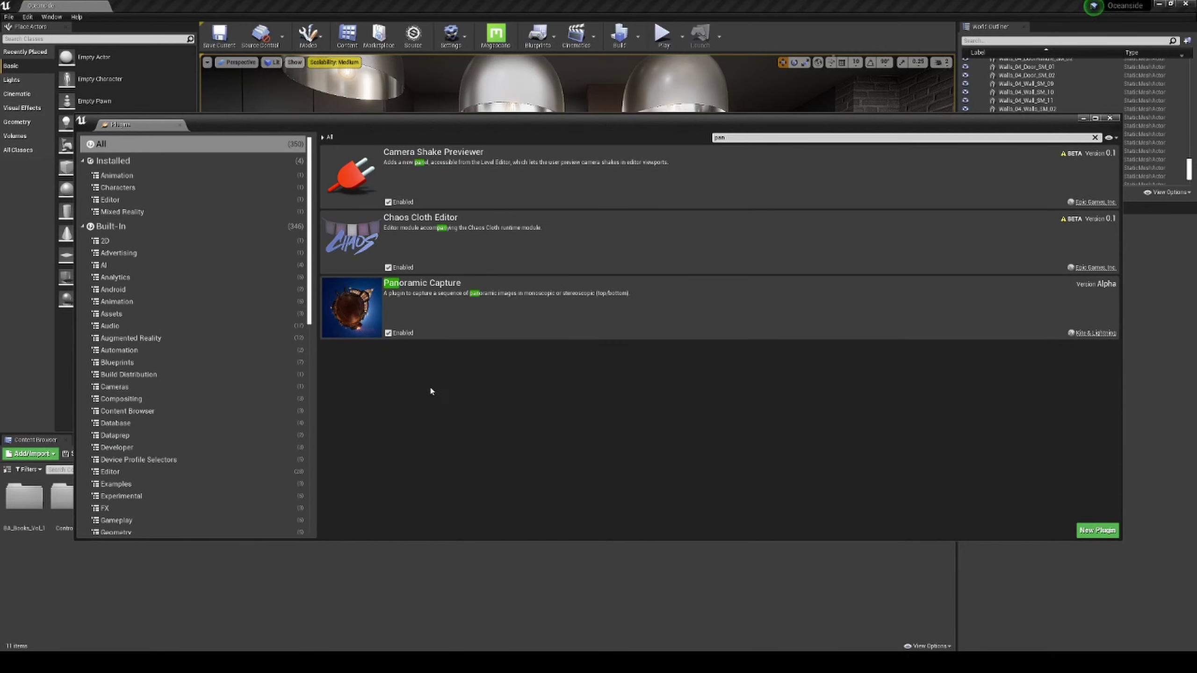
{"action": "left_click", "coordinate": [1110, 118]}
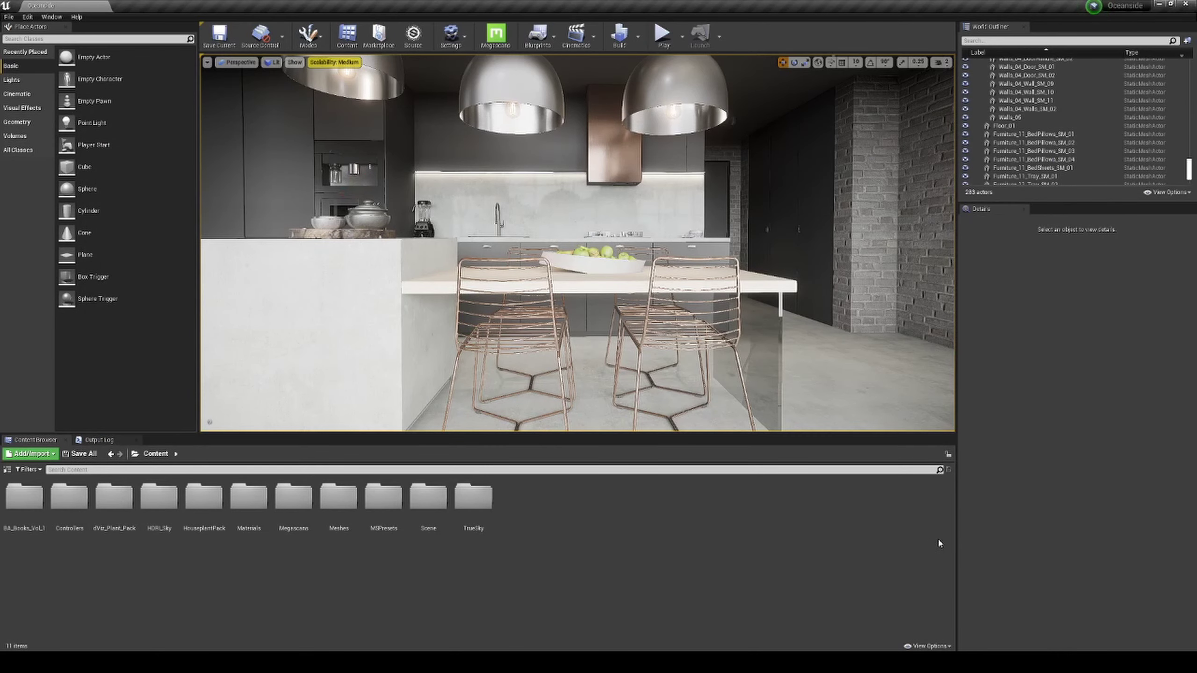
Check the Content Browser's plugin content visibility, then search the source folders for "pan" and open the PanoramicCapture Content Assets folder.
{"action": "left_click", "coordinate": [928, 646]}
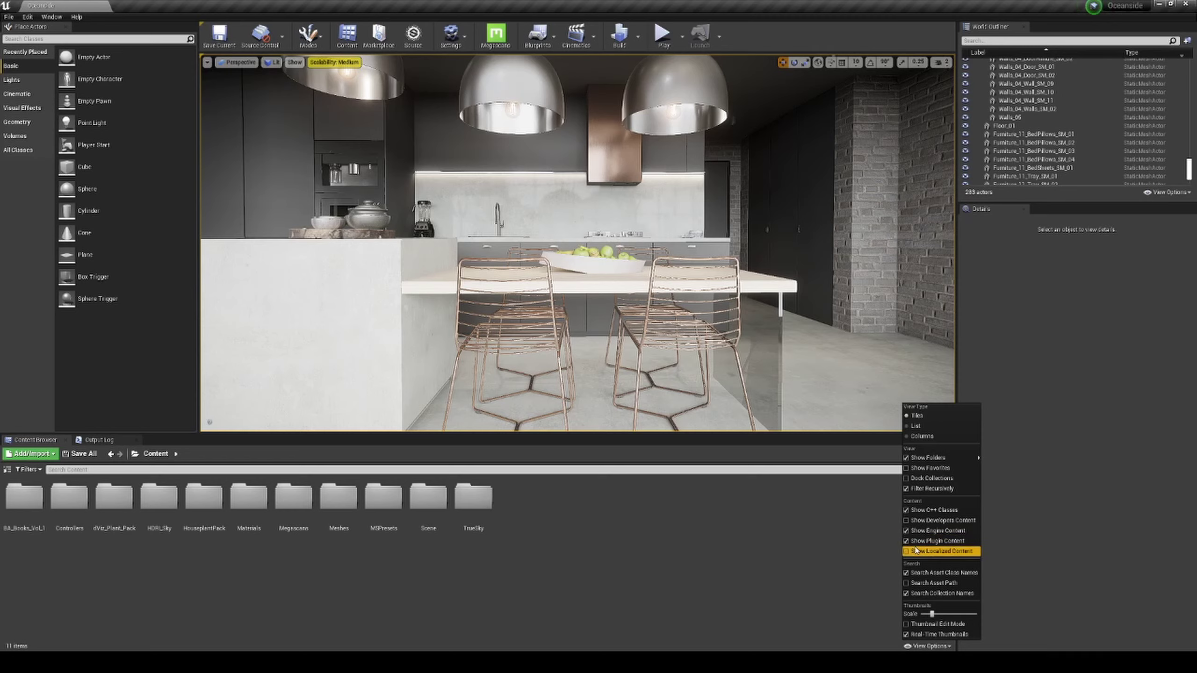
{"action": "left_click", "coordinate": [802, 548]}
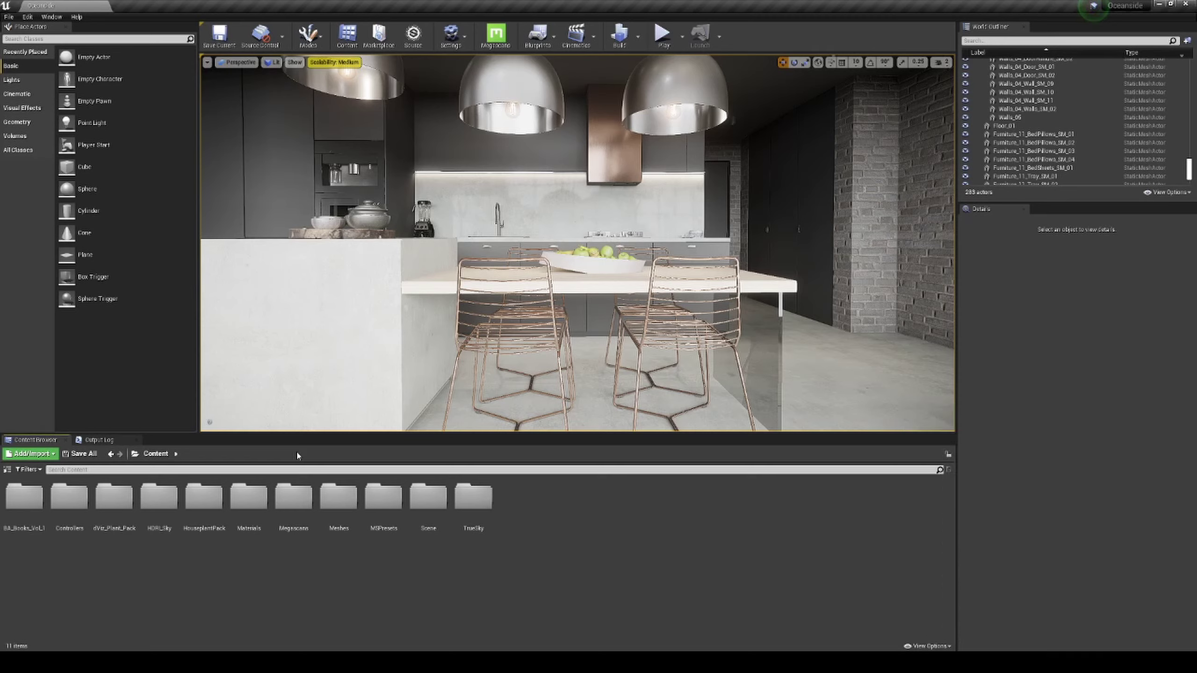
{"action": "left_click", "coordinate": [6, 470]}
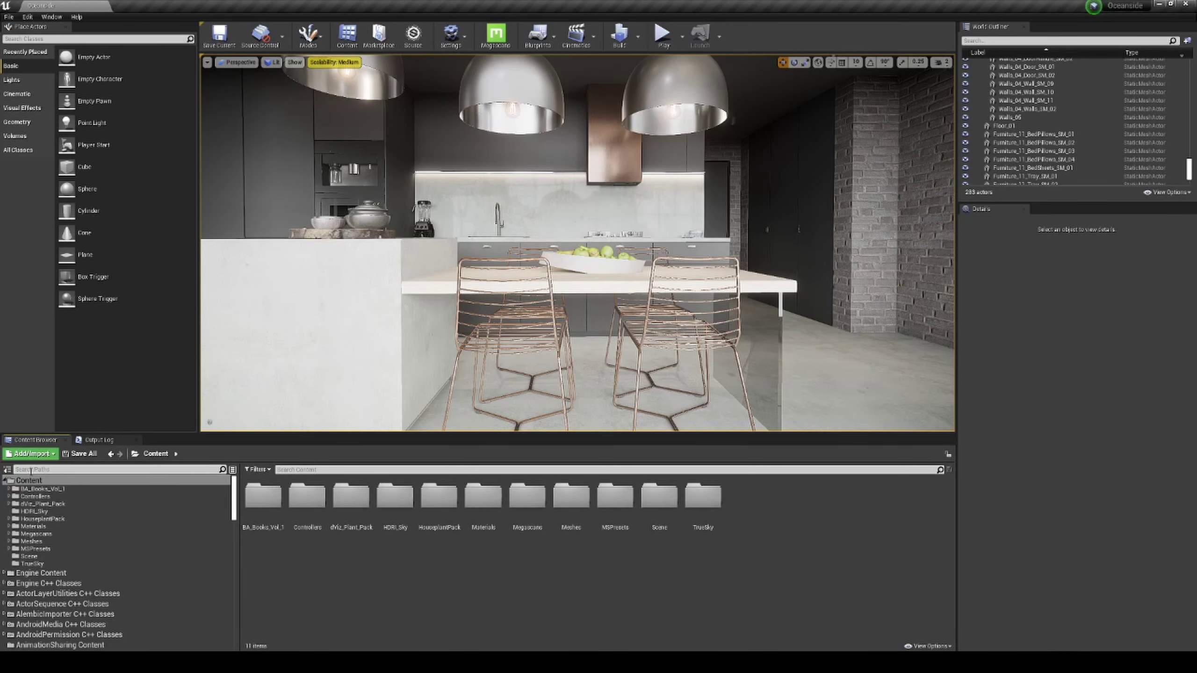
{"action": "left_click", "coordinate": [89, 470]}
{"action": "type", "text": "pan"}
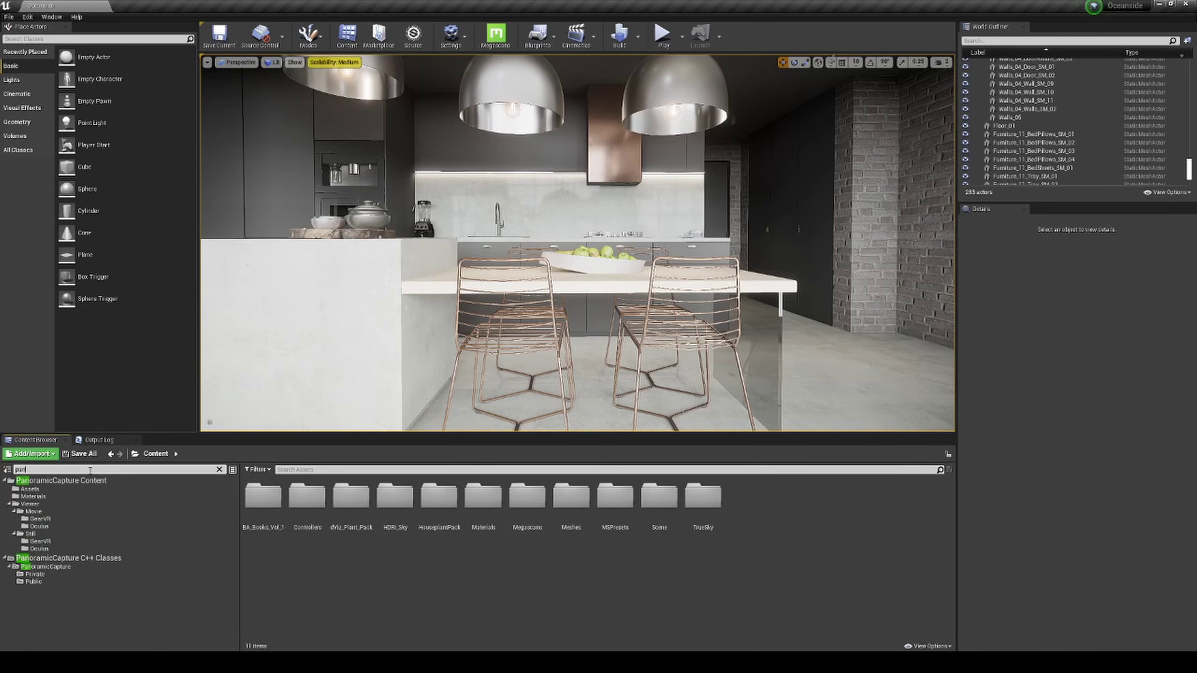
{"action": "left_click", "coordinate": [55, 483]}
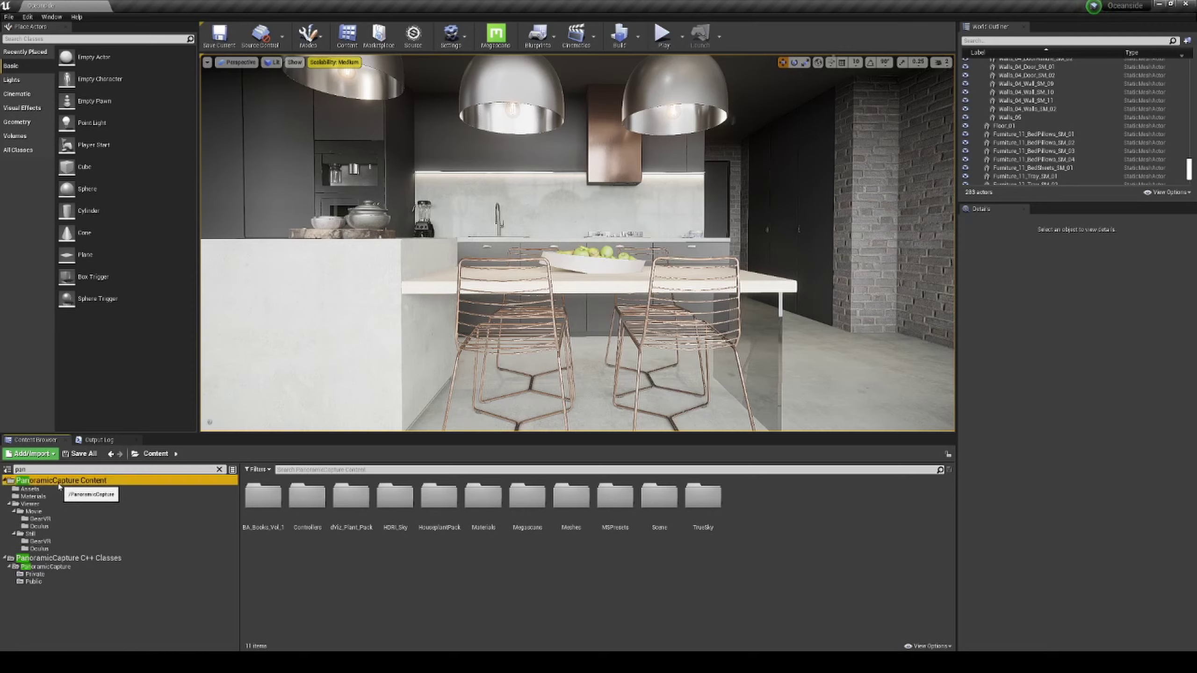
{"action": "double_click", "coordinate": [267, 501]}
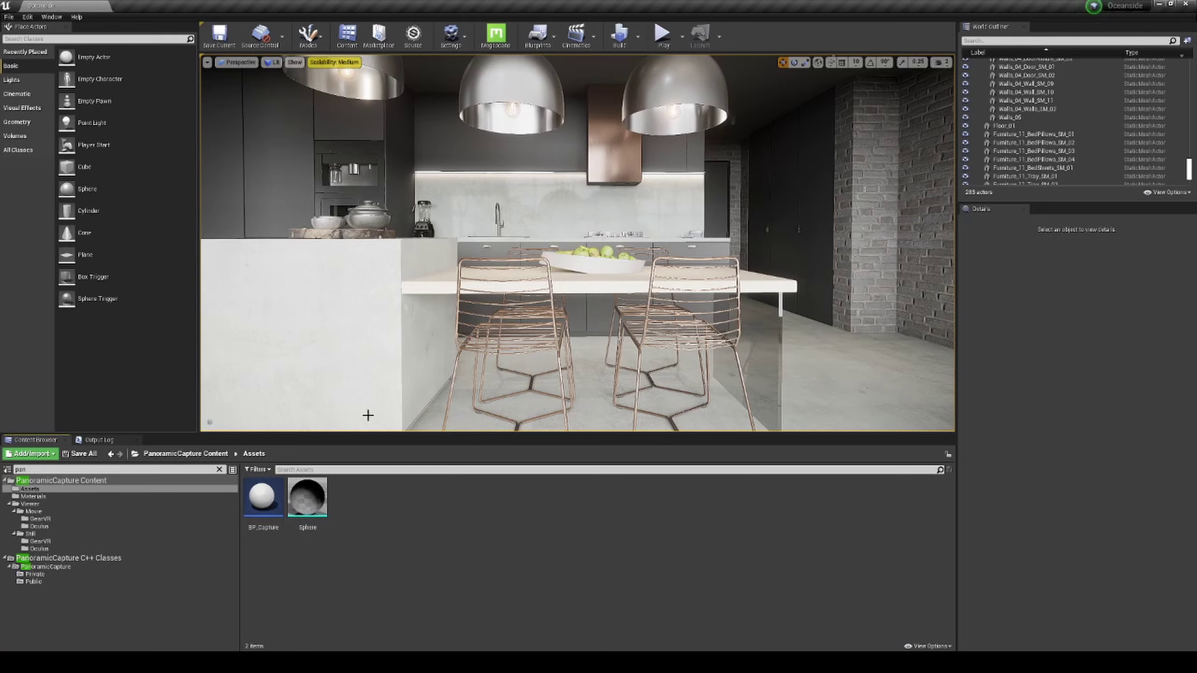
Open the BP_Capture blueprint for editing and maximize its window to read the Event Graph.
{"action": "right_click_drag", "start_coordinate": [478, 364], "coordinate": [394, 359]}
{"action": "key", "text": "s"}
{"action": "key", "text": "d"}
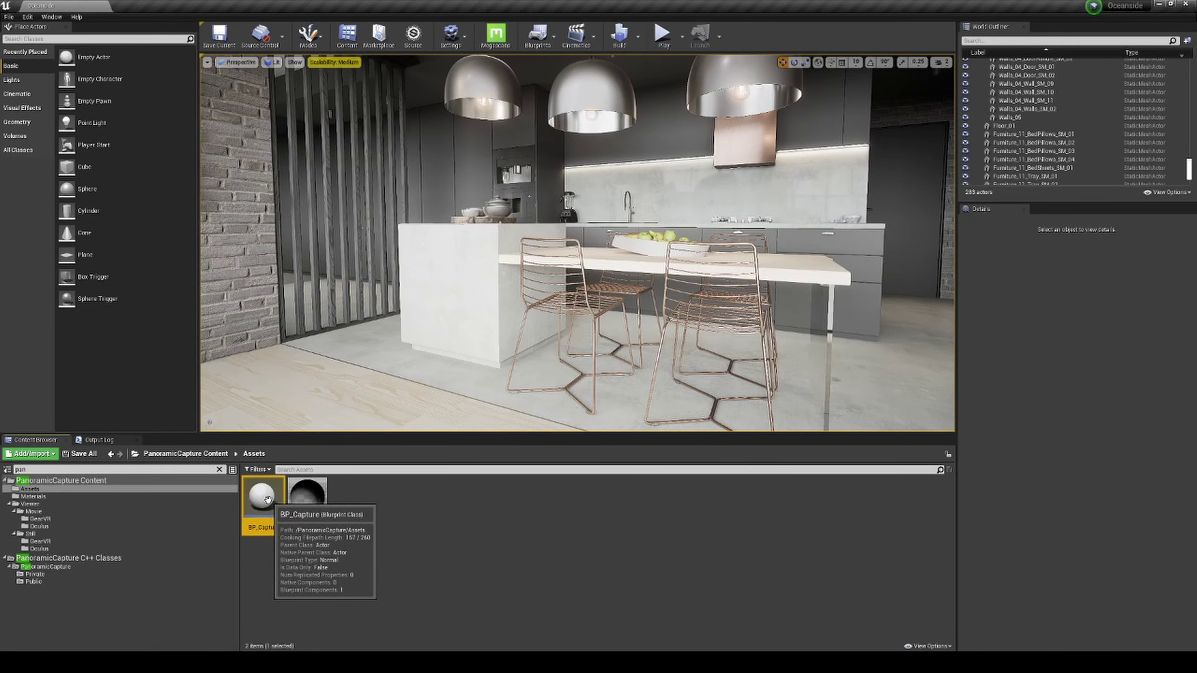
{"action": "left_click_drag", "start_coordinate": [263, 499], "coordinate": [581, 314]}
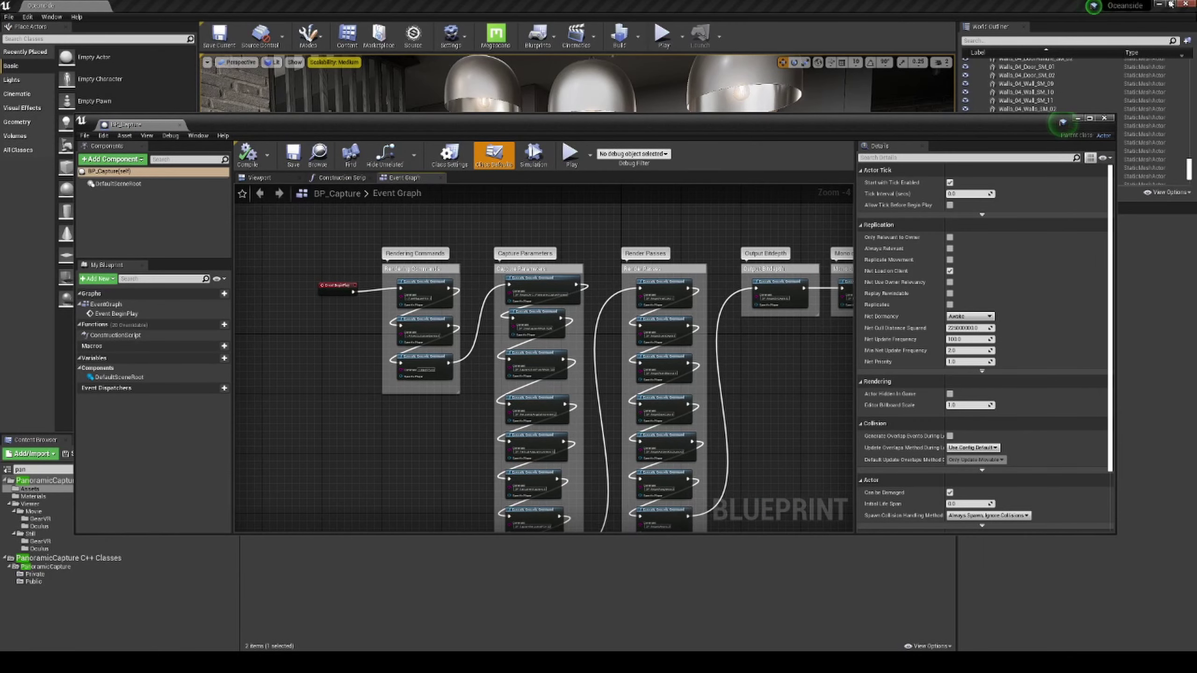
{"action": "left_click", "coordinate": [1090, 119]}
{"action": "scroll", "coordinate": [245, 156], "scroll_direction": "up", "scroll_amount": 5}
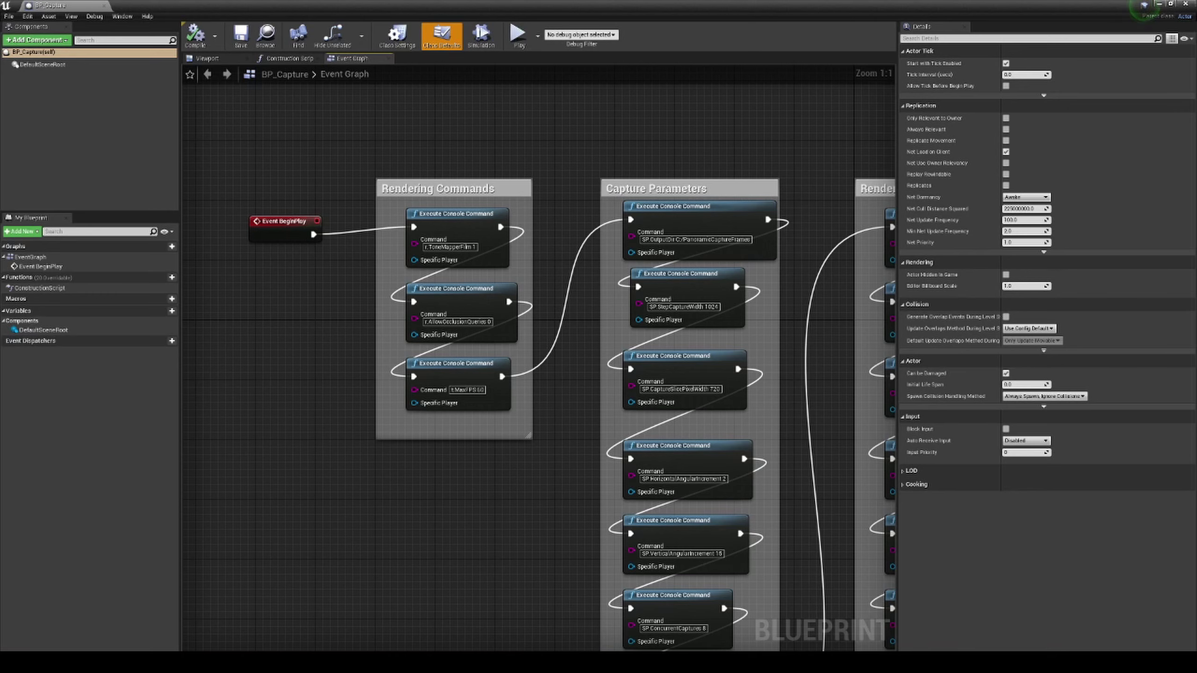
Set the SP.StepCaptureWidth command in the Capture Parameters group to 4096.
{"action": "right_click_drag", "start_coordinate": [508, 227], "coordinate": [467, 221]}
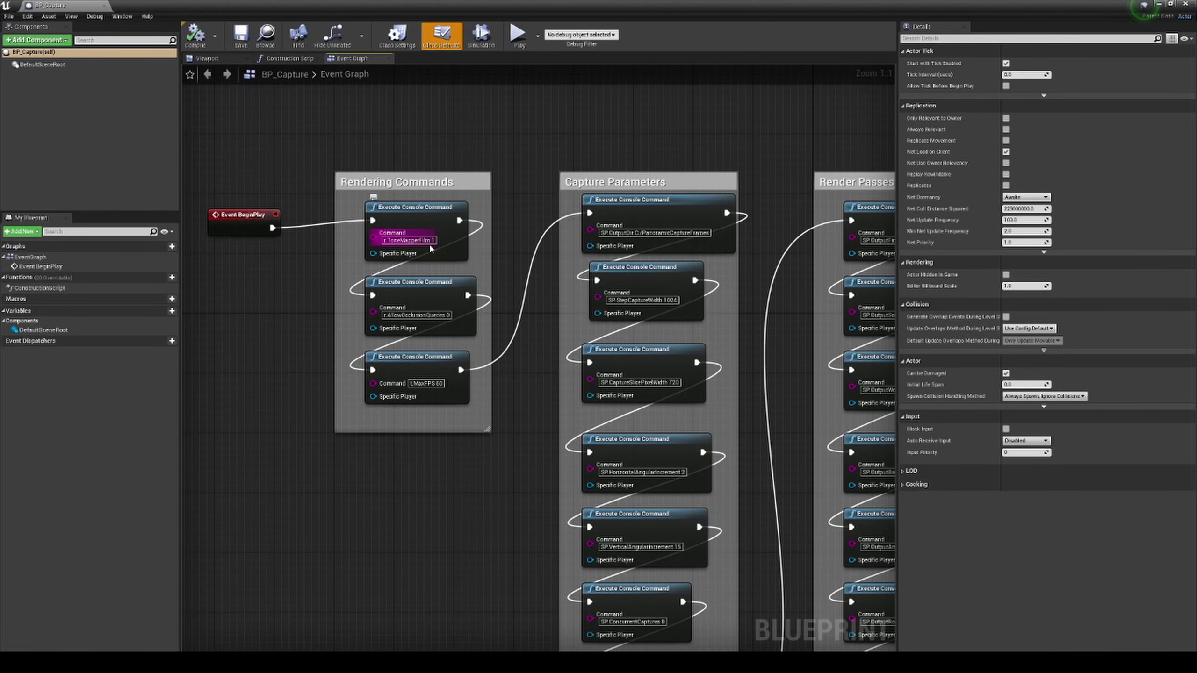
{"action": "right_click_drag", "start_coordinate": [507, 257], "coordinate": [429, 224]}
{"action": "right_click_drag", "start_coordinate": [633, 396], "coordinate": [617, 364]}
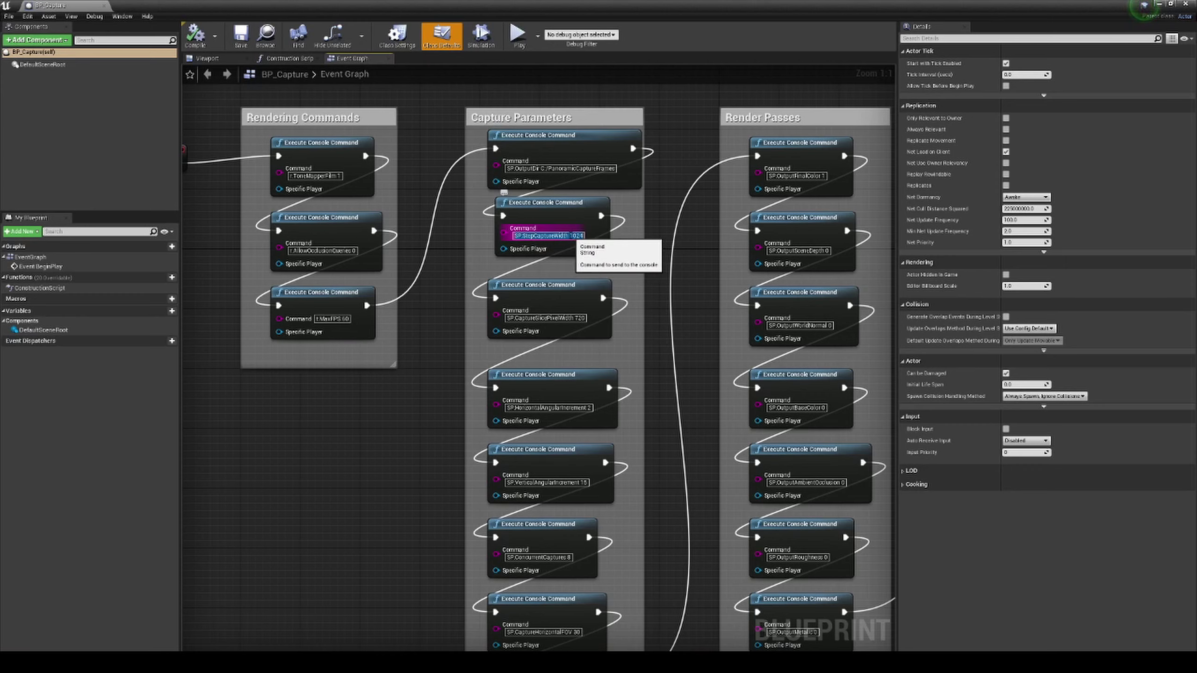
{"action": "left_click_drag", "start_coordinate": [570, 235], "coordinate": [611, 241]}
{"action": "type", "text": "4096"}
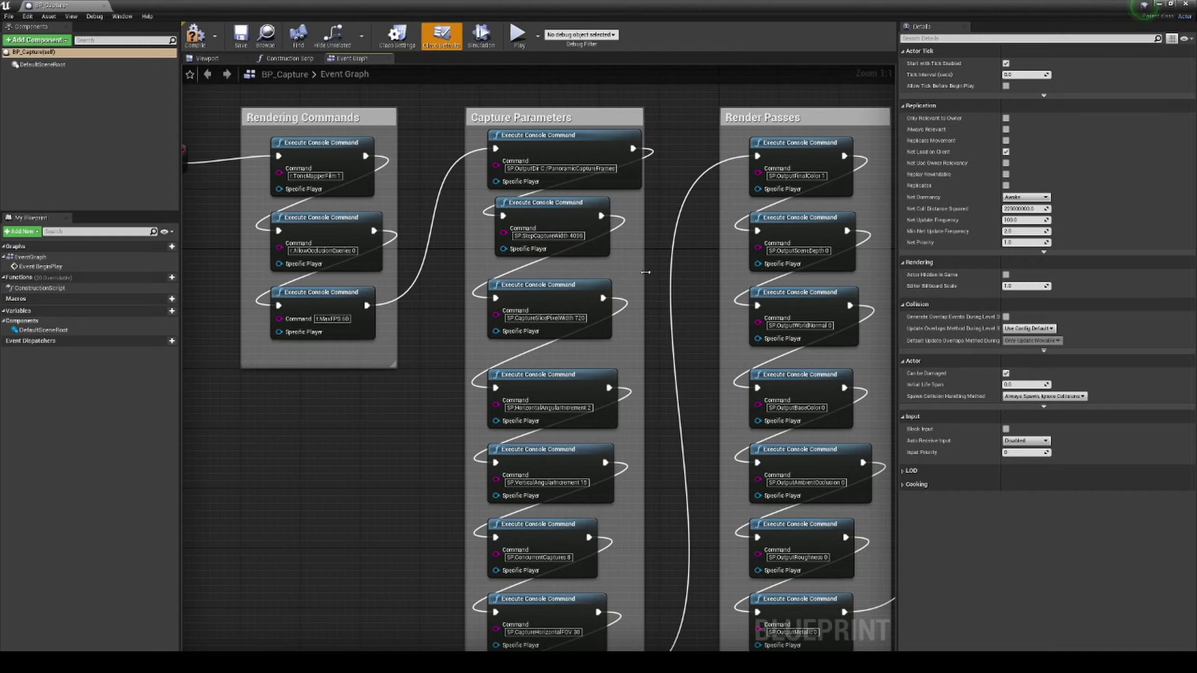
Review the remaining console commands in the Capture Parameters, Render Passes, Output Bitdepth and Mono or Stereo mode groups.
{"action": "right_click_drag", "start_coordinate": [646, 273], "coordinate": [653, 193]}
{"action": "right_click_drag", "start_coordinate": [648, 346], "coordinate": [641, 399]}
{"action": "right_click_drag", "start_coordinate": [639, 141], "coordinate": [641, 162]}
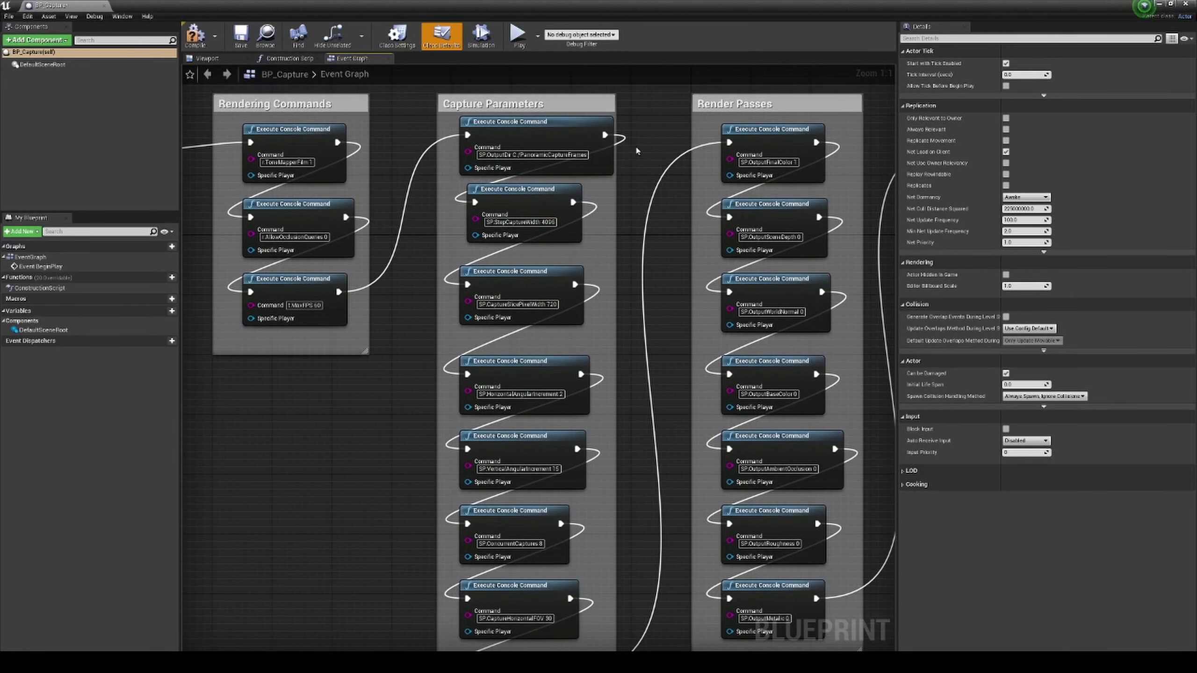
{"action": "right_click_drag", "start_coordinate": [637, 151], "coordinate": [490, 142]}
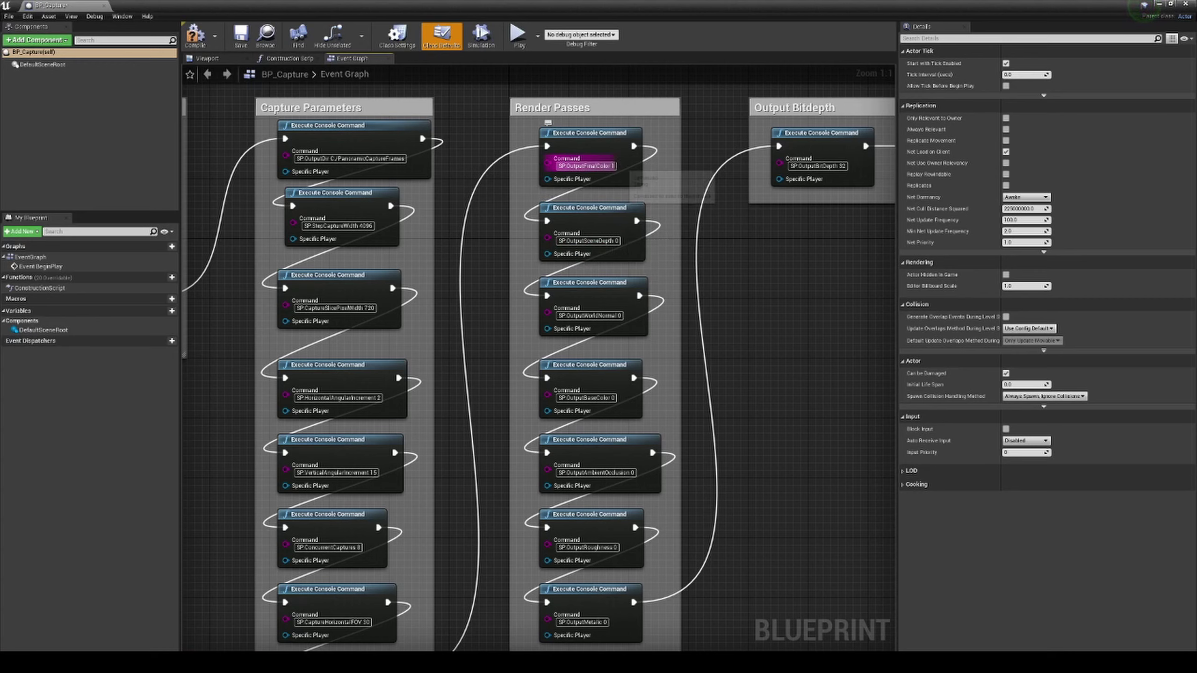
{"action": "right_click_drag", "start_coordinate": [671, 267], "coordinate": [659, 223]}
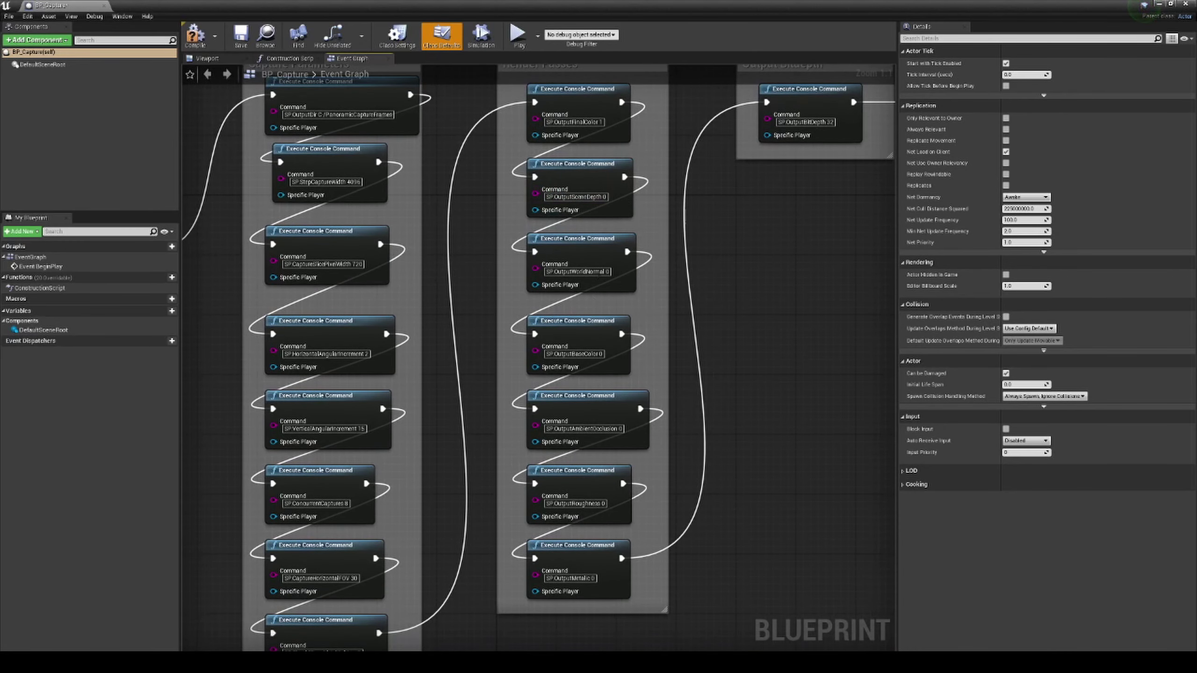
{"action": "right_click_drag", "start_coordinate": [621, 420], "coordinate": [619, 360]}
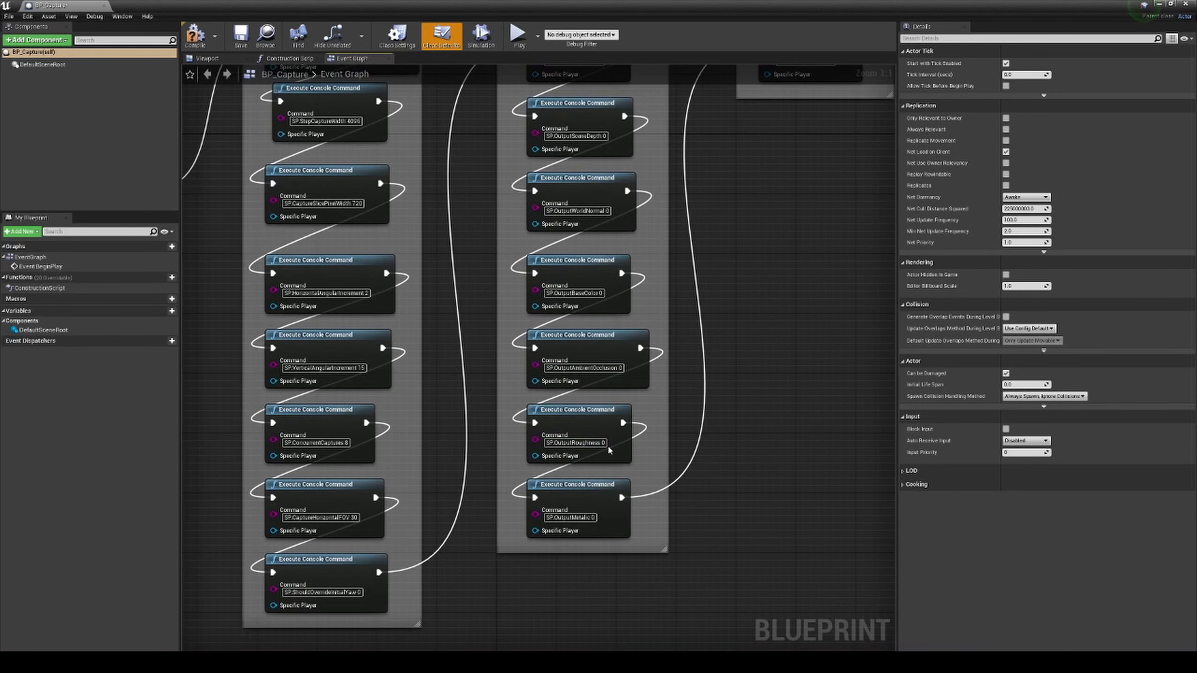
{"action": "left_click", "coordinate": [621, 366]}
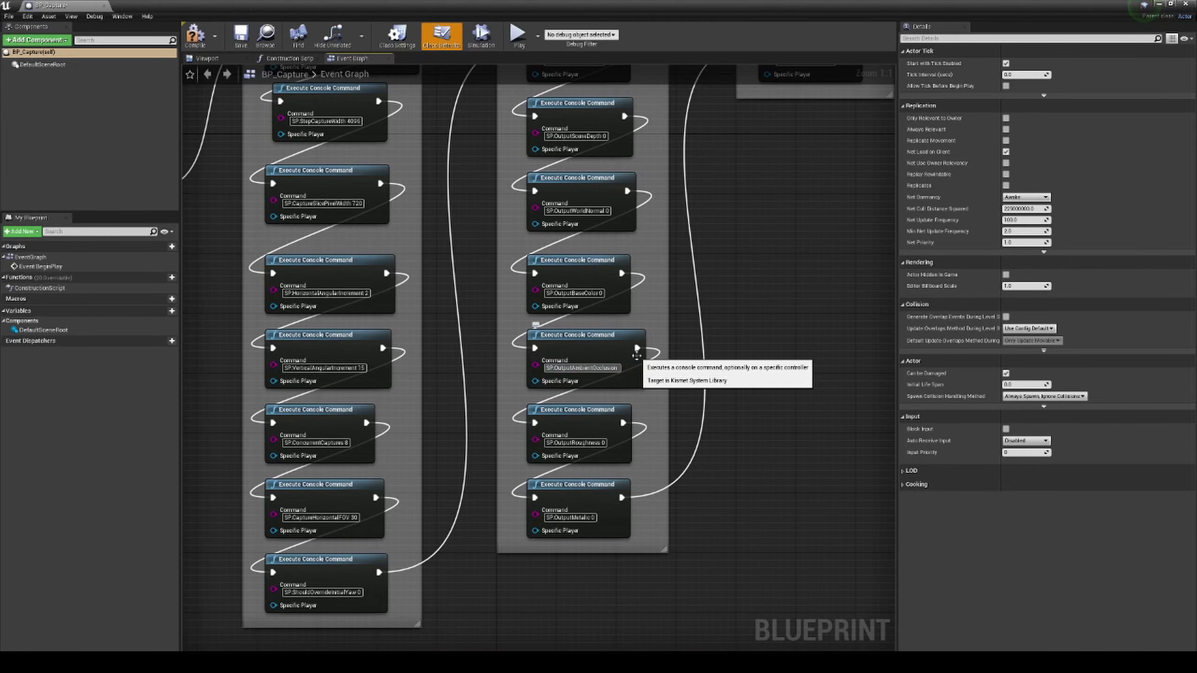
{"action": "right_click_drag", "start_coordinate": [843, 213], "coordinate": [641, 370]}
{"action": "right_click_drag", "start_coordinate": [666, 287], "coordinate": [612, 284]}
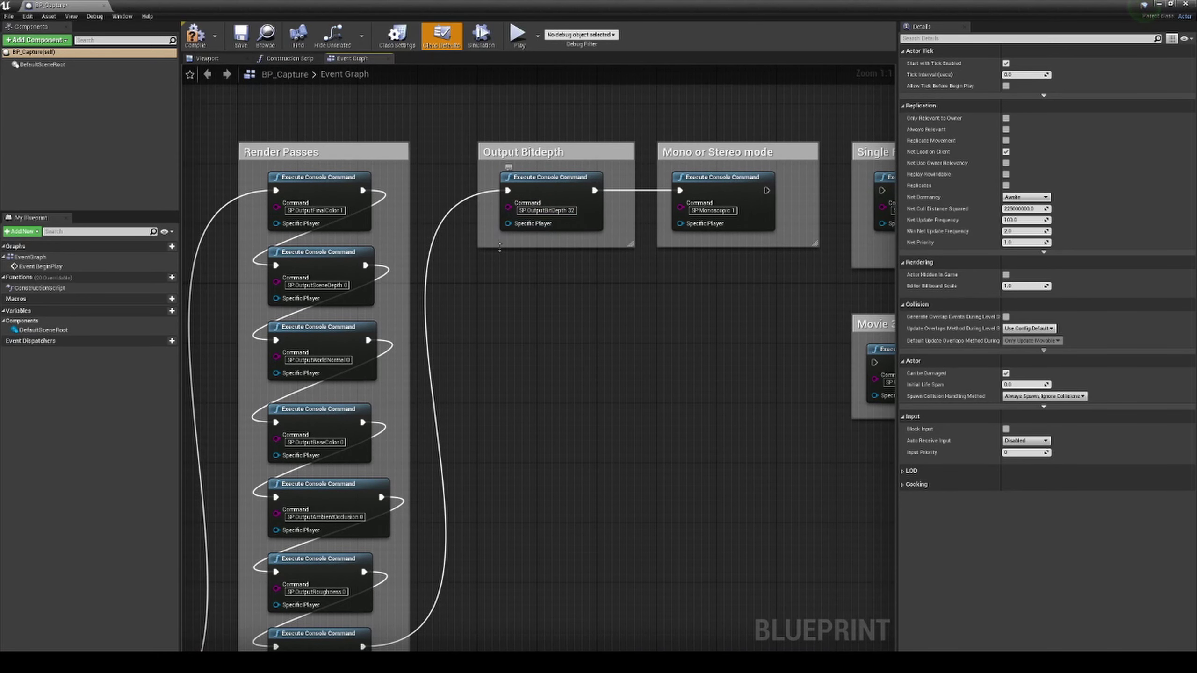
{"action": "left_click", "coordinate": [571, 211]}
Connect the Mono or Stereo mode command to the Single Frame 360 screenshot command, and break that connection again.
{"action": "right_click_drag", "start_coordinate": [707, 331], "coordinate": [555, 341]}
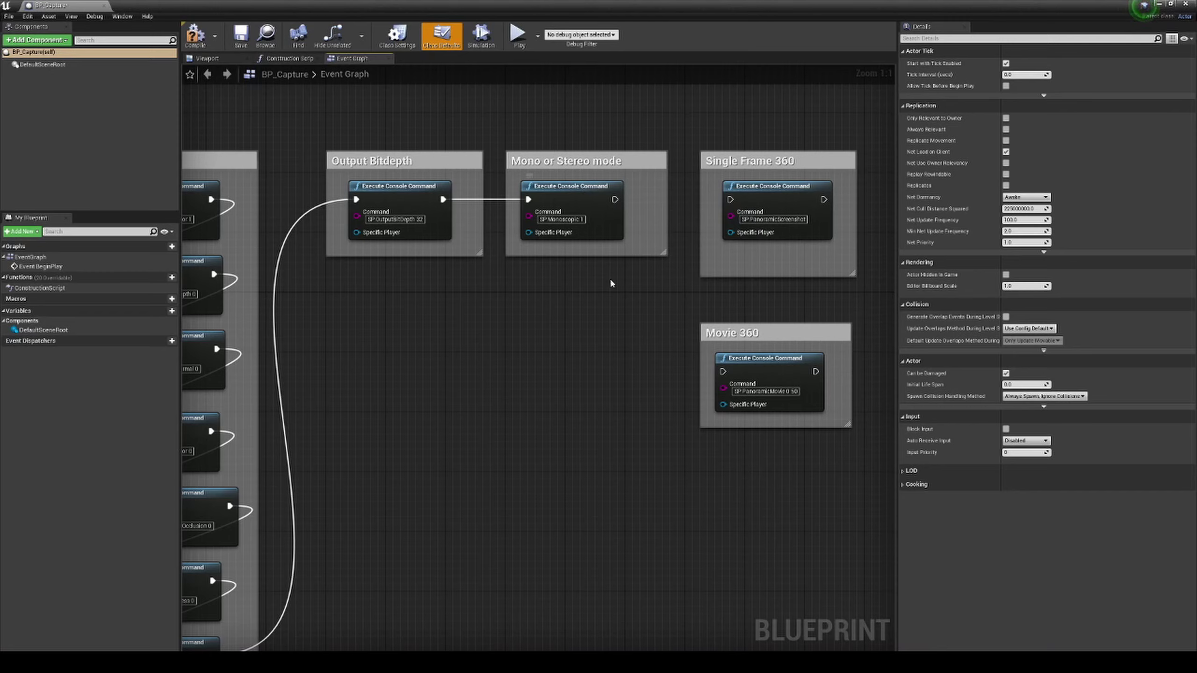
{"action": "left_click_drag", "start_coordinate": [613, 200], "coordinate": [730, 200]}
{"action": "right_click_drag", "start_coordinate": [545, 157], "coordinate": [495, 156]}
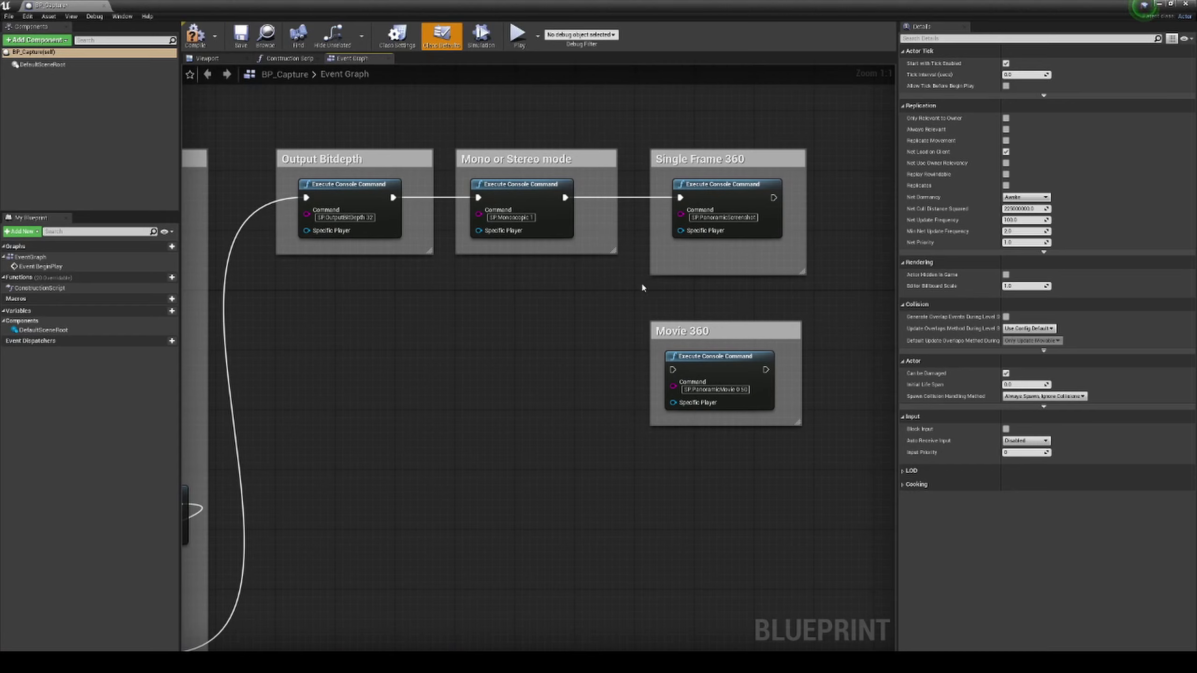
{"action": "left_click", "coordinate": [639, 201], "text": "alt"}
{"action": "right_click_drag", "start_coordinate": [778, 283], "coordinate": [754, 264]}
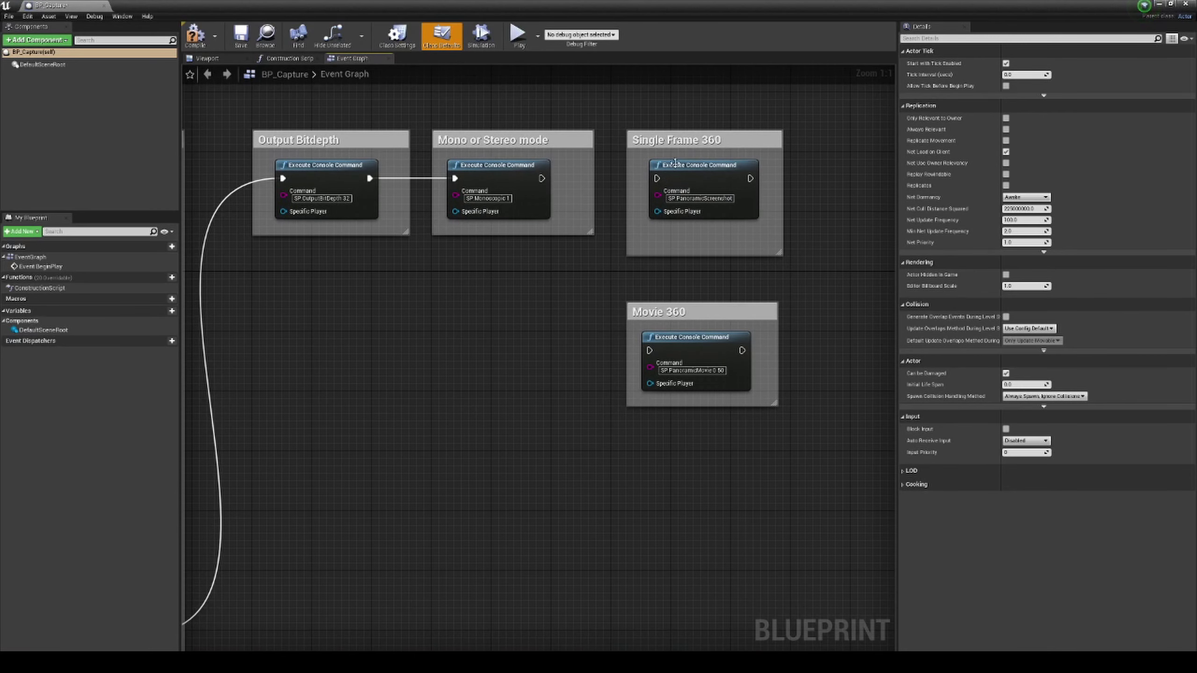
Return to the level, search the outliner for "post", and show the Exposure settings of the PostProcessVolume.
{"action": "left_click", "coordinate": [1158, 4]}
{"action": "right_click_drag", "start_coordinate": [592, 332], "coordinate": [873, 332]}
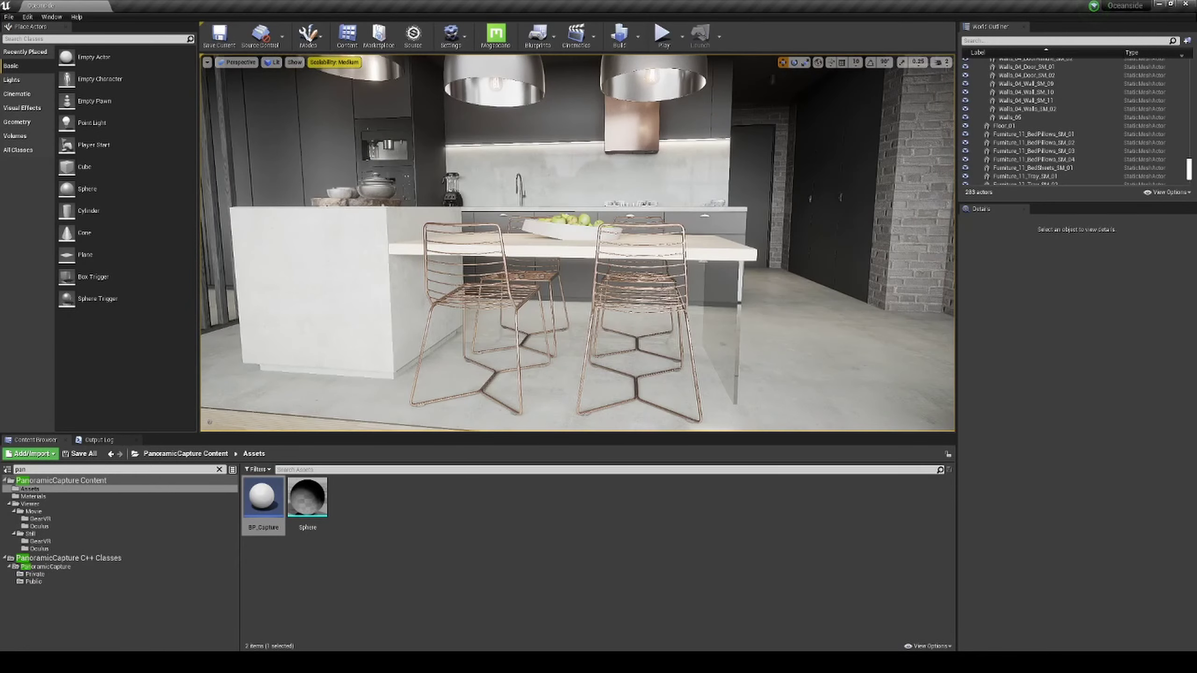
{"action": "right_click_drag", "start_coordinate": [578, 377], "coordinate": [471, 351]}
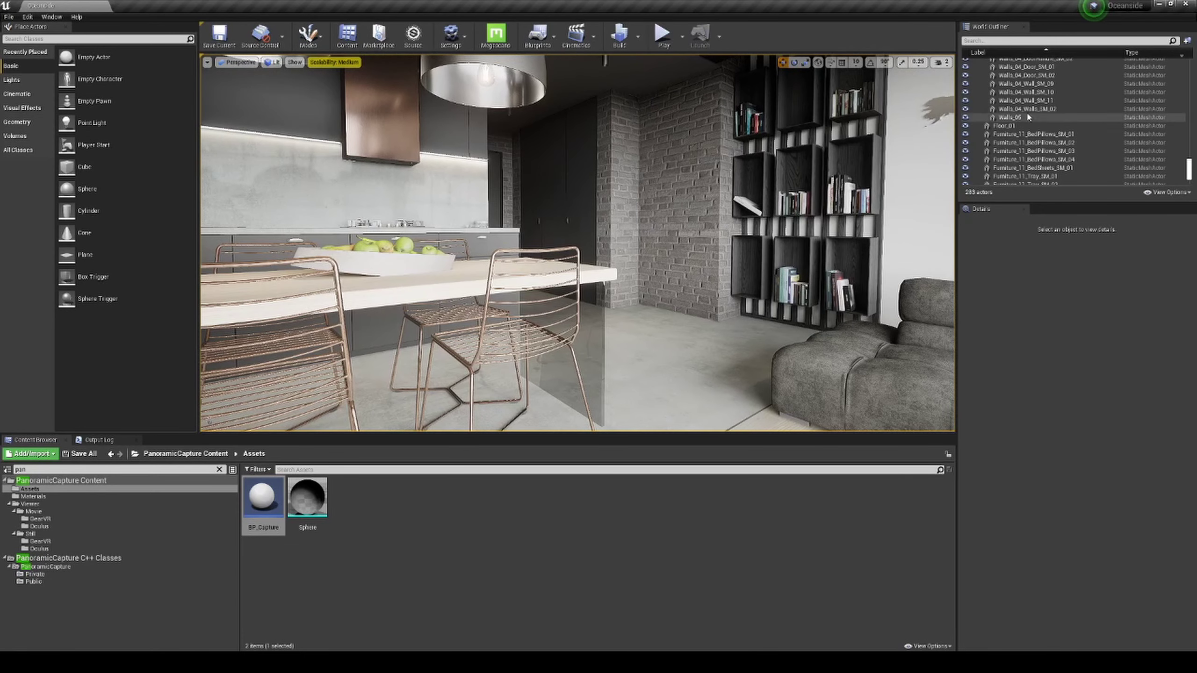
{"action": "left_click", "coordinate": [985, 41]}
{"action": "type", "text": "post"}
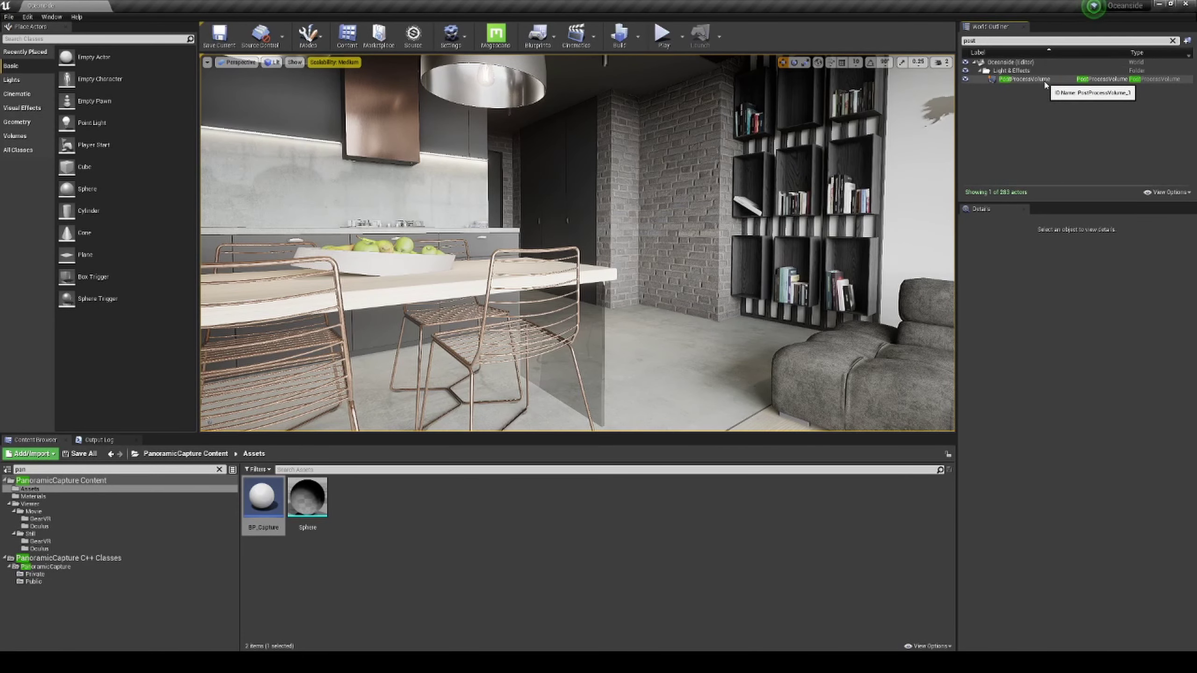
{"action": "left_click", "coordinate": [1028, 79]}
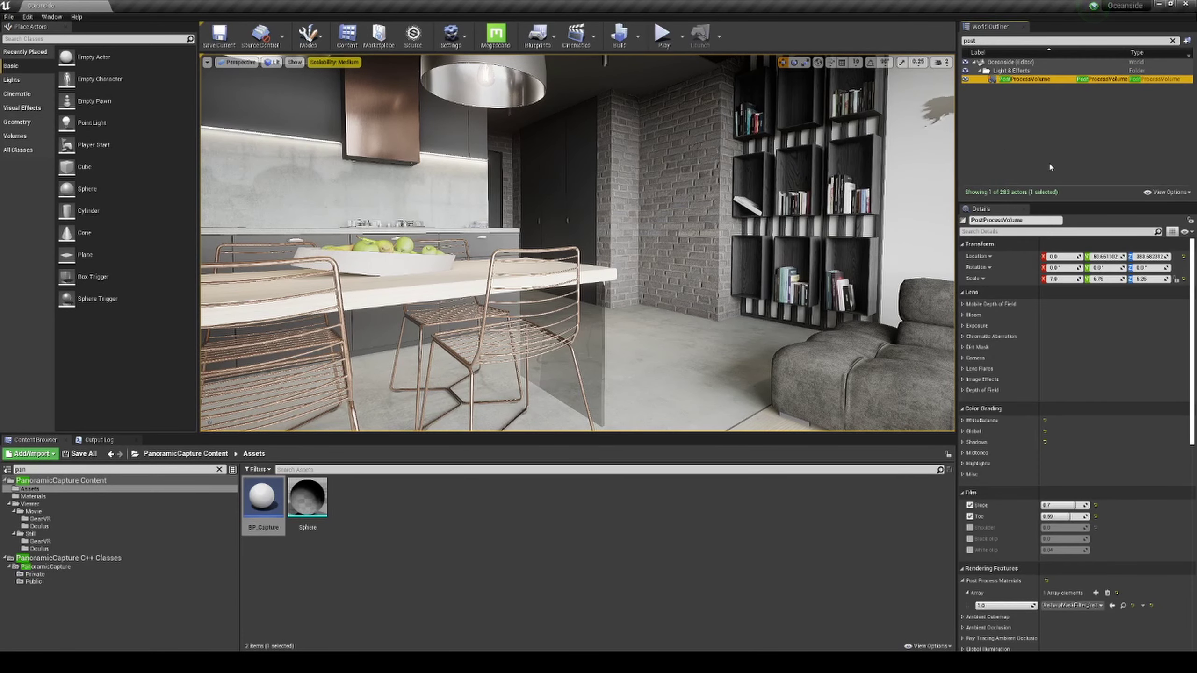
{"action": "left_click", "coordinate": [964, 327]}
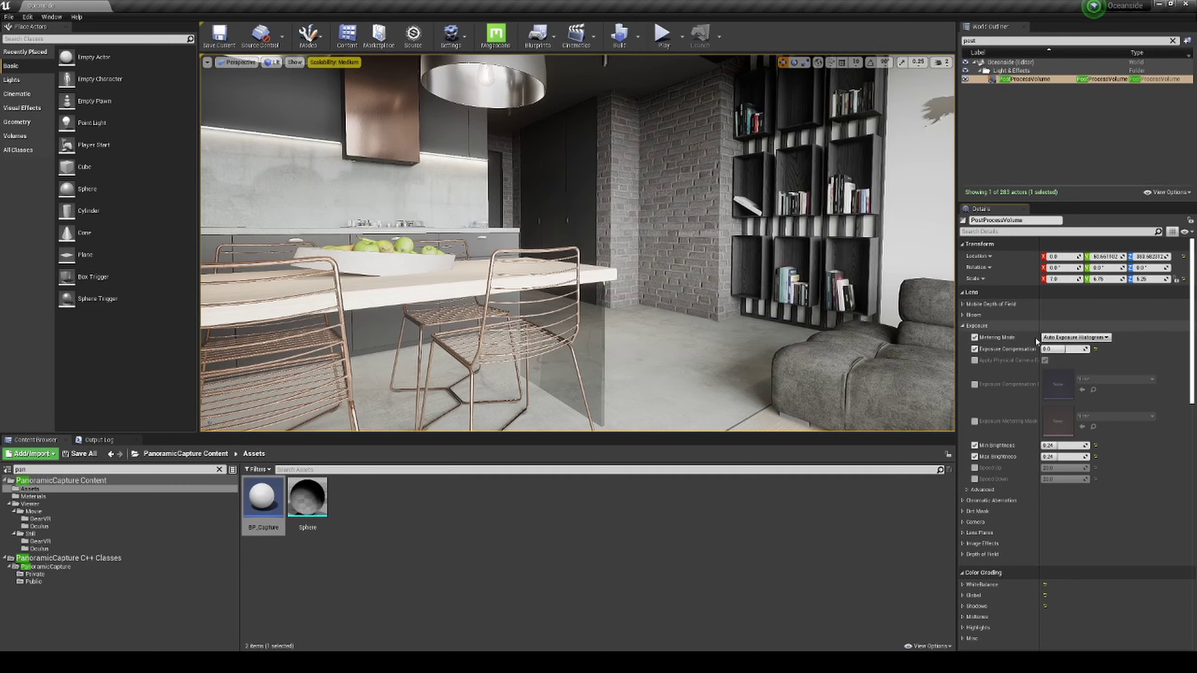
Examine the PostProcessVolume's Lens subcategories, from Chromatic Aberration to Depth of Field, and its Color Grading, Film and Rendering Features settings.
{"action": "left_click", "coordinate": [1028, 326]}
{"action": "left_click", "coordinate": [1023, 336]}
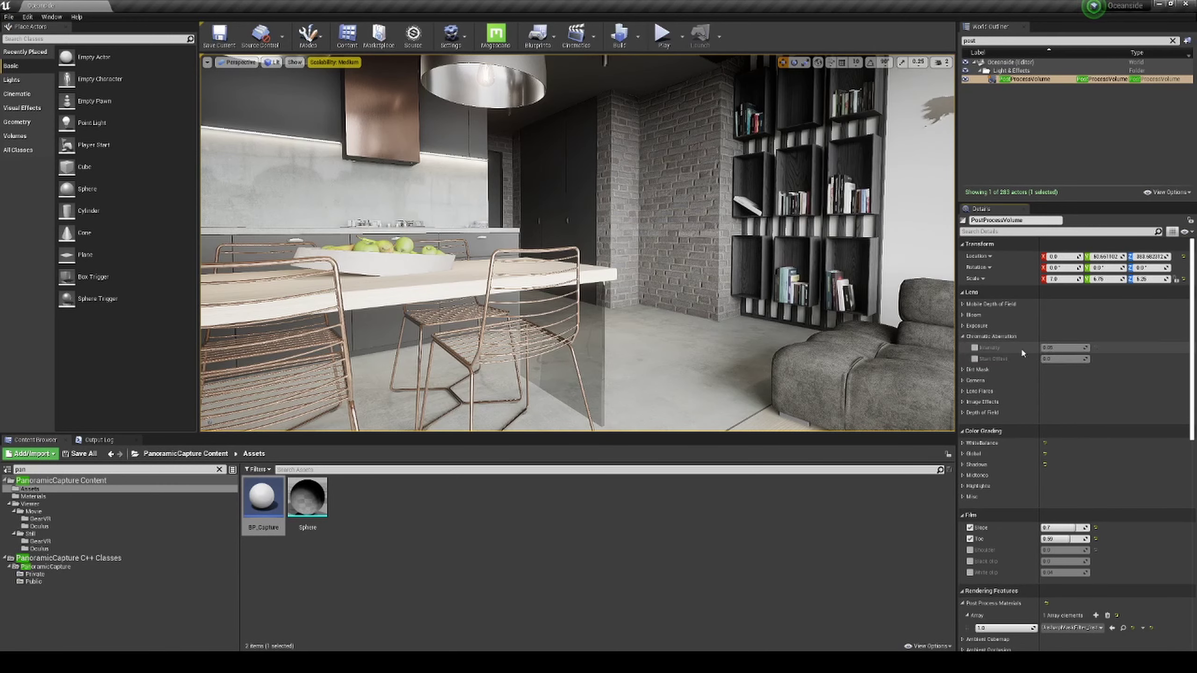
{"action": "left_click", "coordinate": [990, 370]}
{"action": "left_click", "coordinate": [994, 439]}
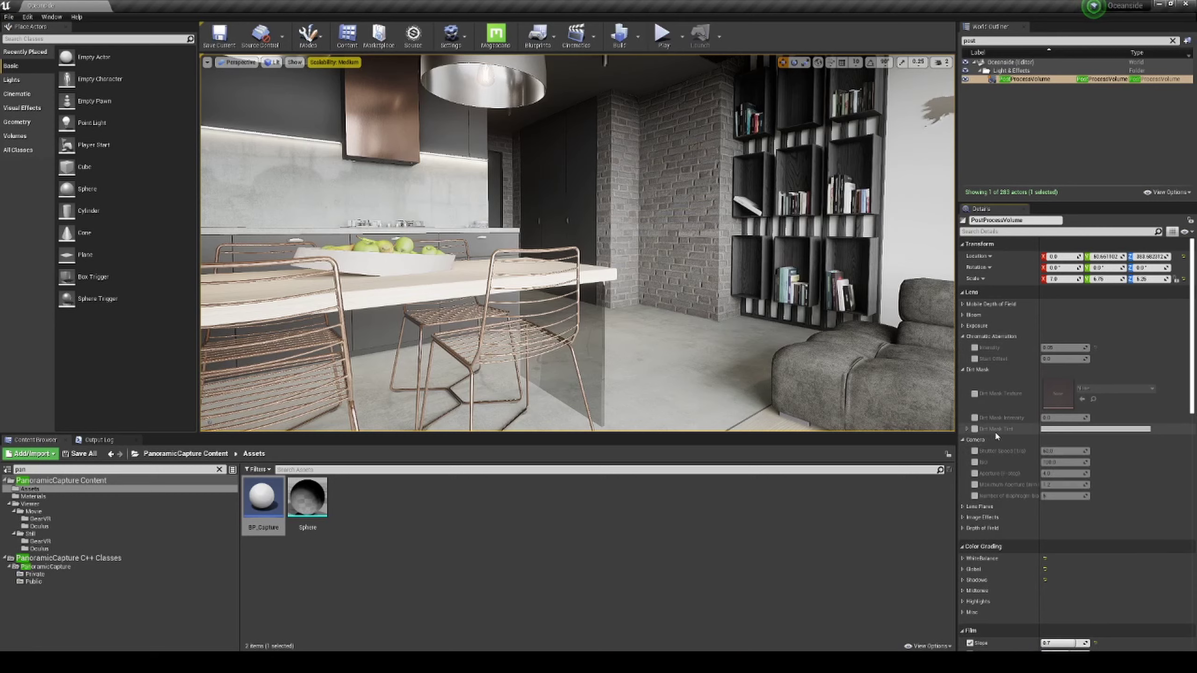
{"action": "scroll", "coordinate": [996, 430], "scroll_direction": "down", "scroll_amount": 5}
{"action": "left_click", "coordinate": [979, 402]}
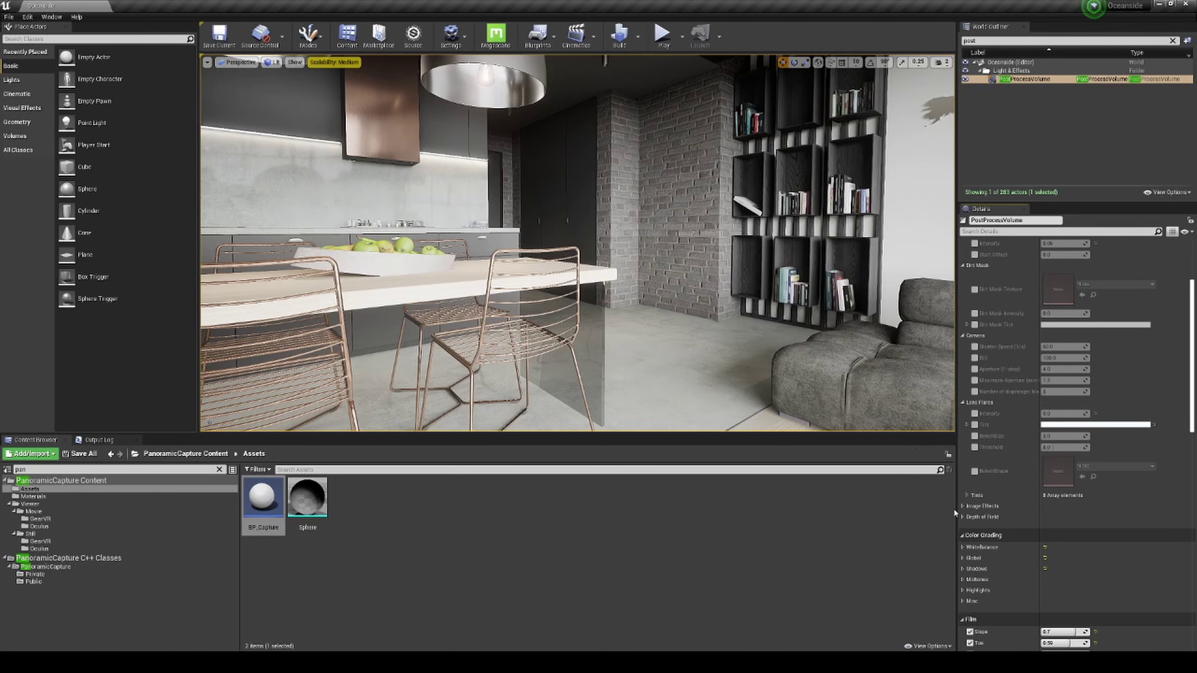
{"action": "left_click", "coordinate": [976, 506]}
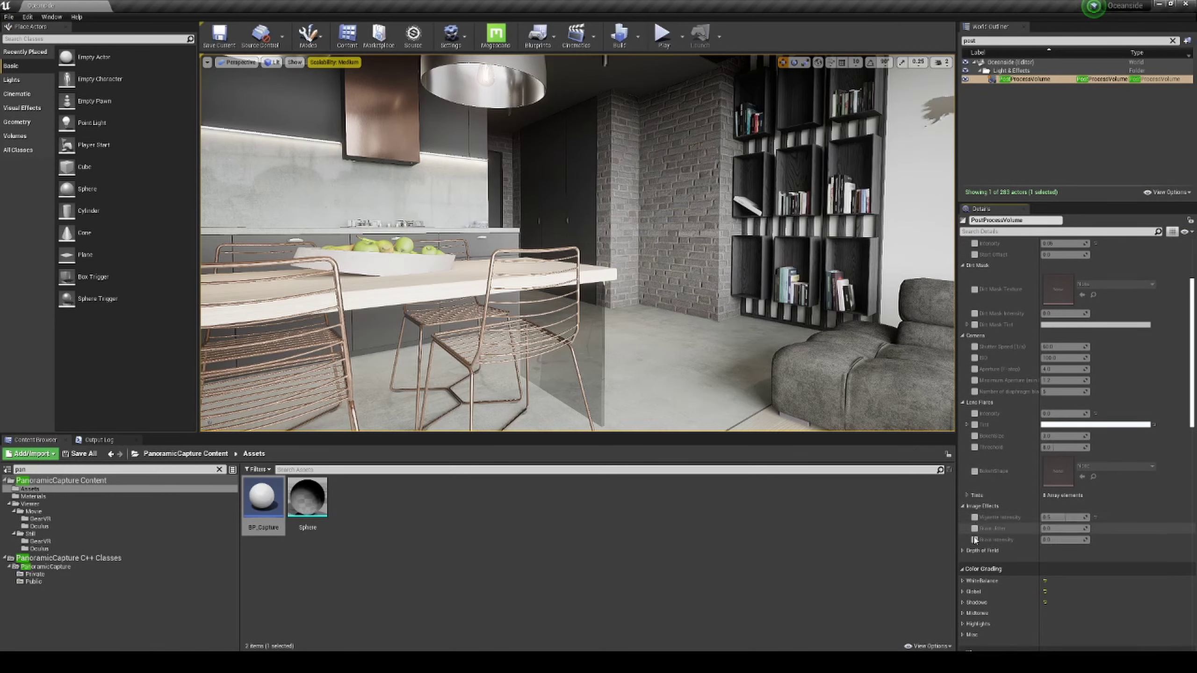
{"action": "left_click", "coordinate": [983, 551]}
{"action": "scroll", "coordinate": [1034, 540], "scroll_direction": "down", "scroll_amount": 7}
{"action": "left_click", "coordinate": [1050, 542]}
{"action": "scroll", "coordinate": [1050, 543], "scroll_direction": "down", "scroll_amount": 2}
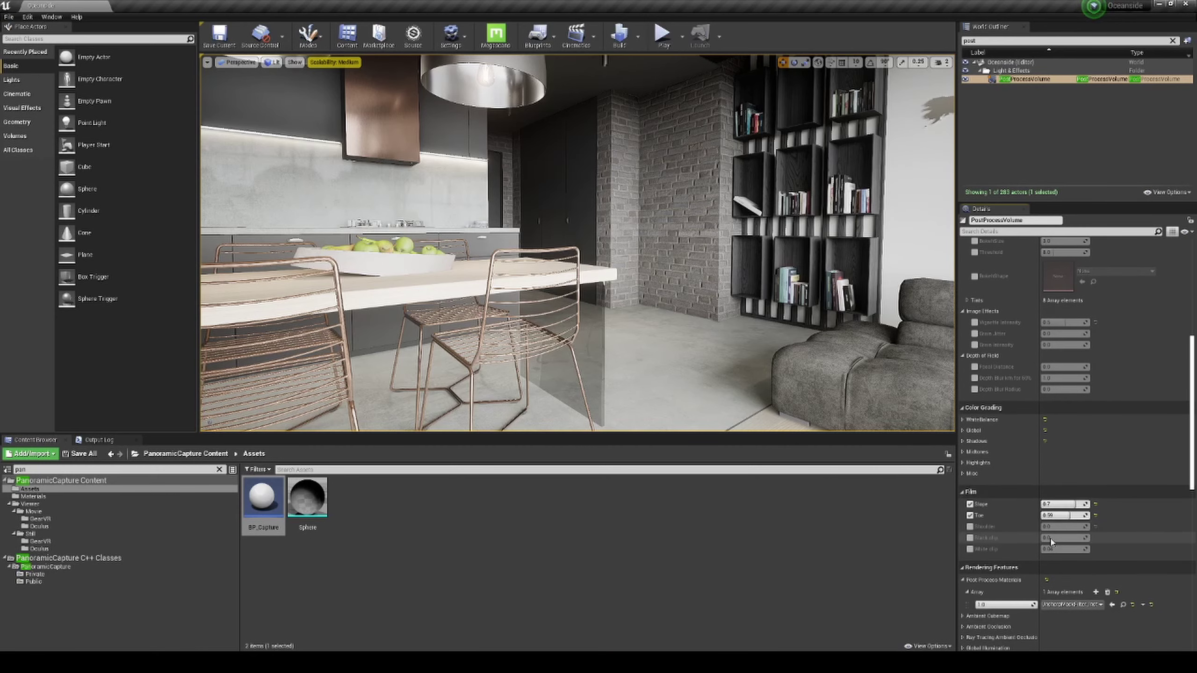
{"action": "scroll", "coordinate": [1052, 540], "scroll_direction": "down", "scroll_amount": 10}
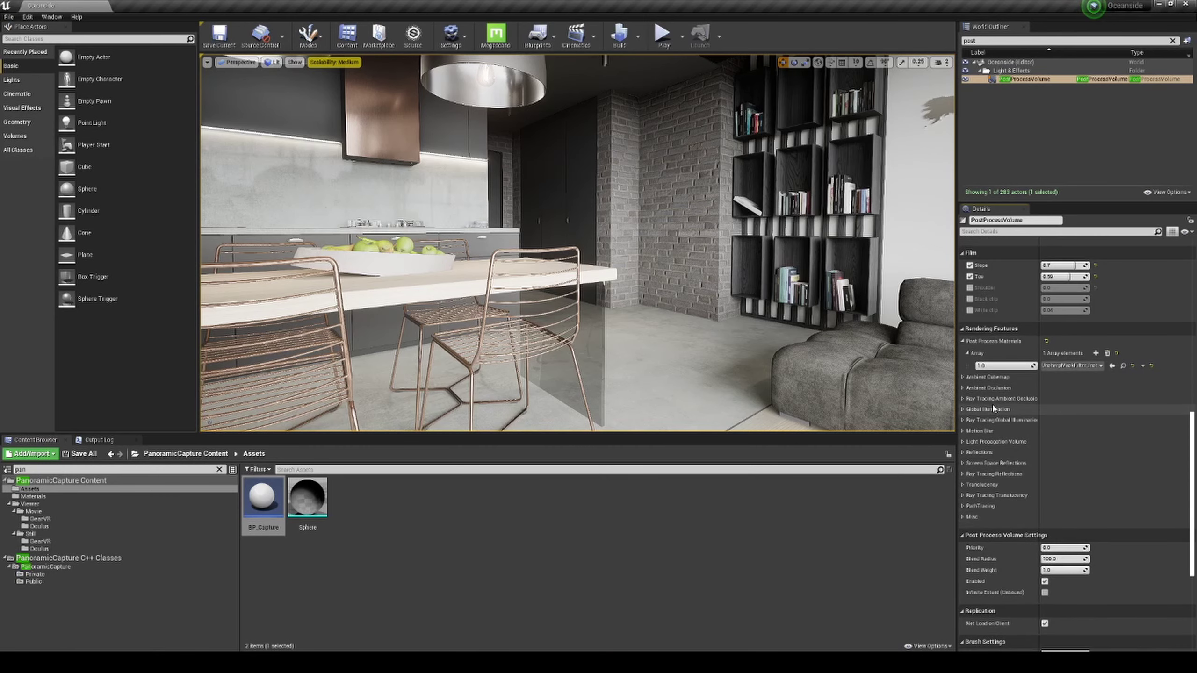
Check the Ray Tracing Ambient Occlusion settings and query the r.RayTracing console variable in the Output Log.
{"action": "left_click", "coordinate": [963, 399]}
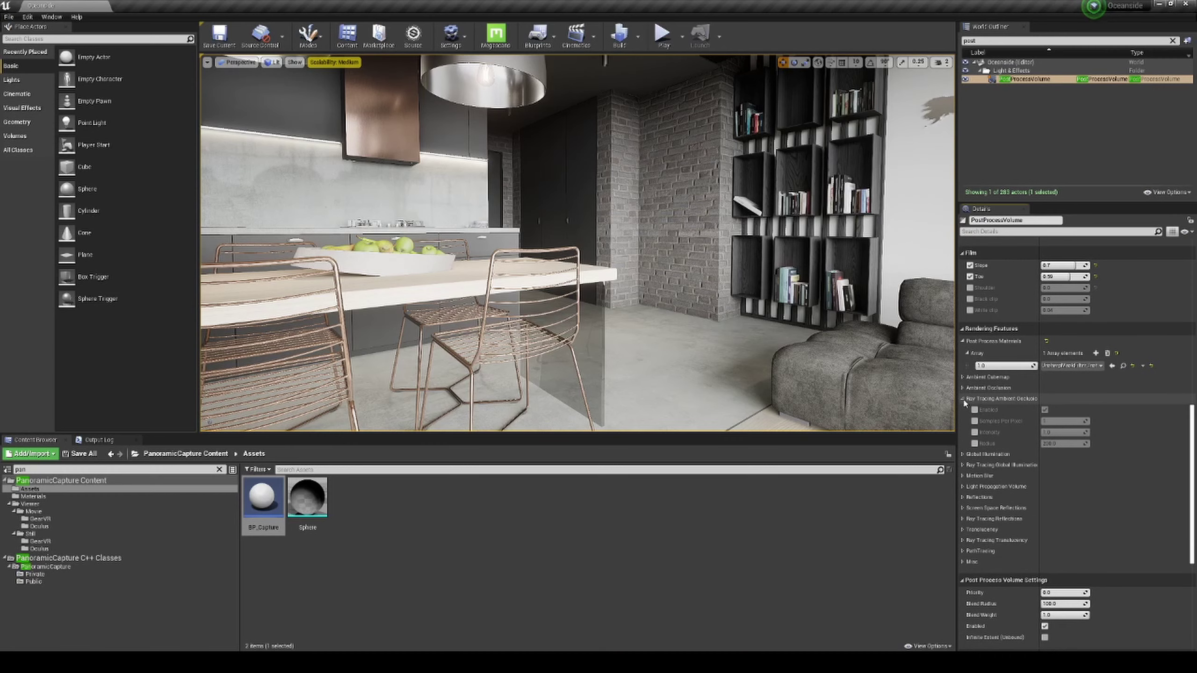
{"action": "left_click", "coordinate": [964, 400]}
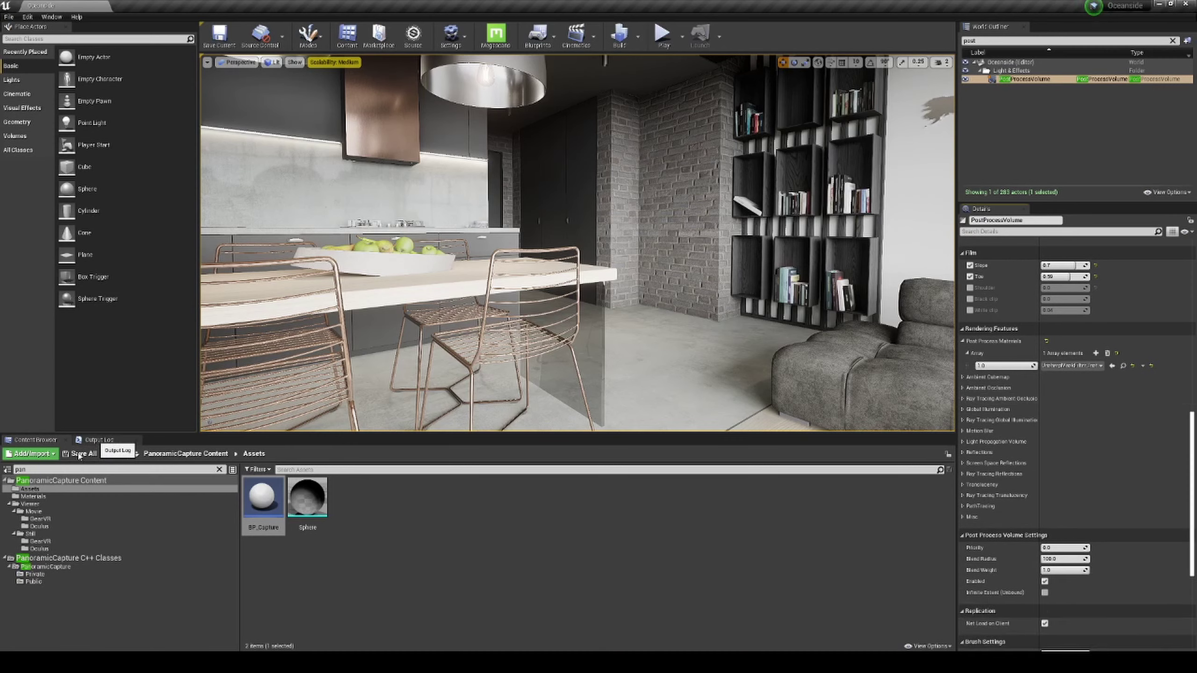
{"action": "left_click", "coordinate": [97, 440]}
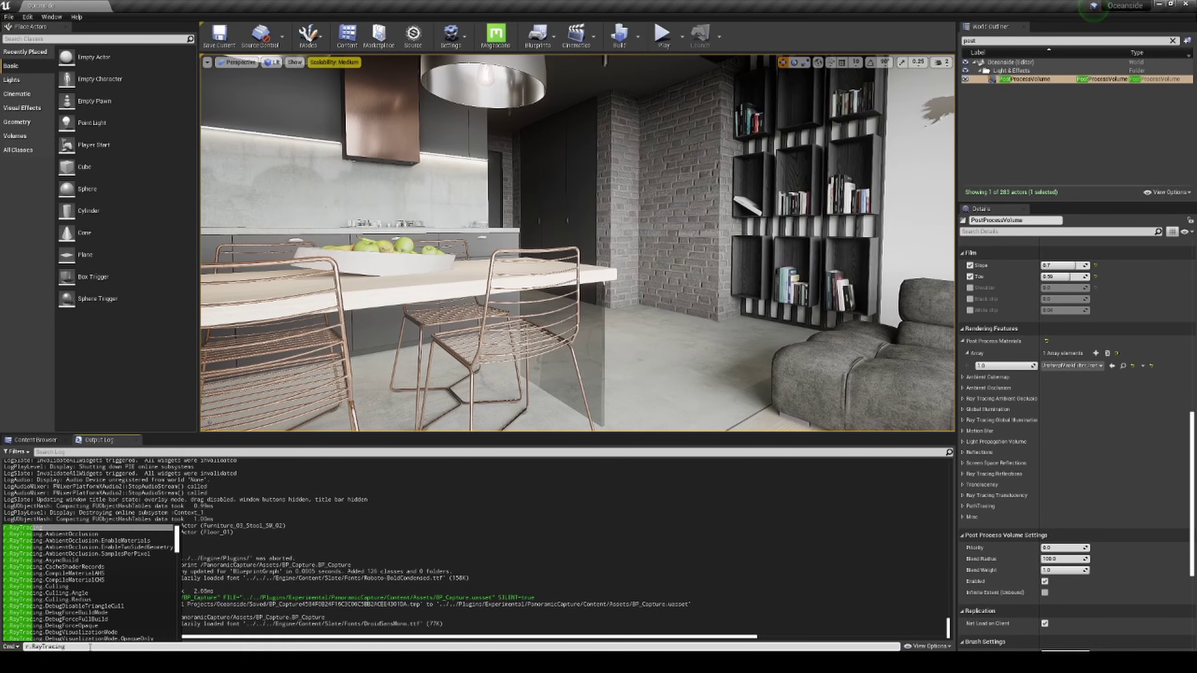
{"action": "key", "text": "Return"}
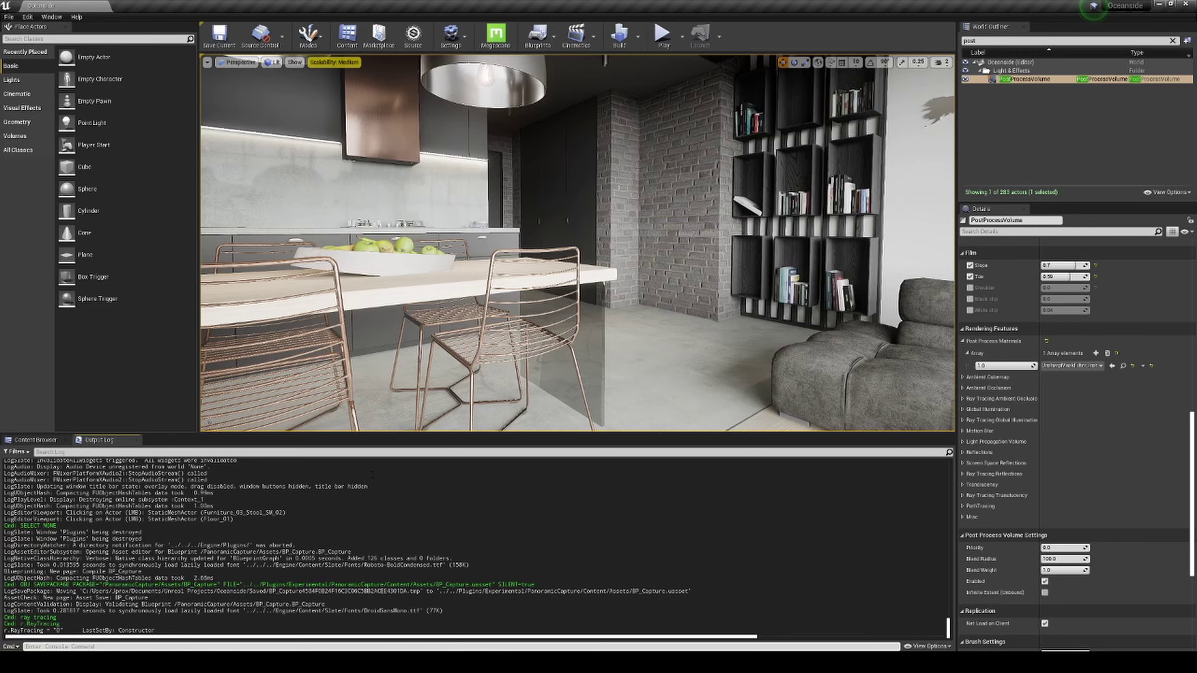
Show the World Settings and set the level's GameMode Override to GameMode.
{"action": "right_click_drag", "start_coordinate": [708, 252], "coordinate": [1164, 245]}
{"action": "right_click_drag", "start_coordinate": [954, 255], "coordinate": [729, 257]}
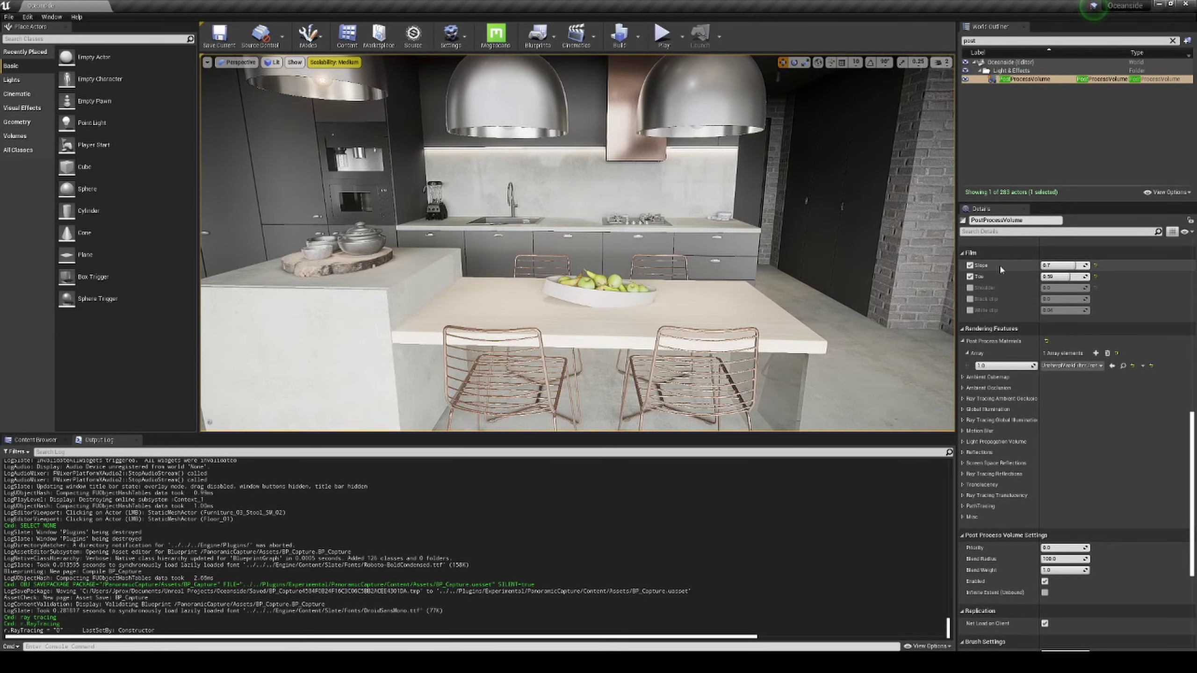
{"action": "left_click", "coordinate": [52, 17]}
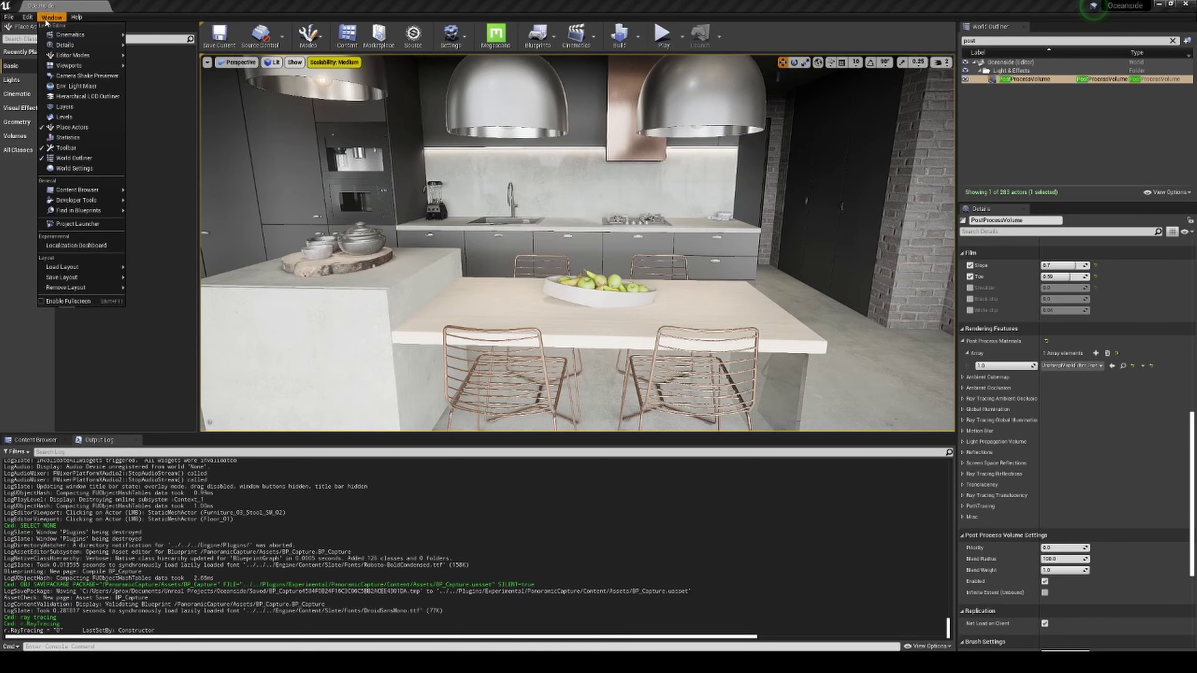
{"action": "left_click", "coordinate": [74, 169]}
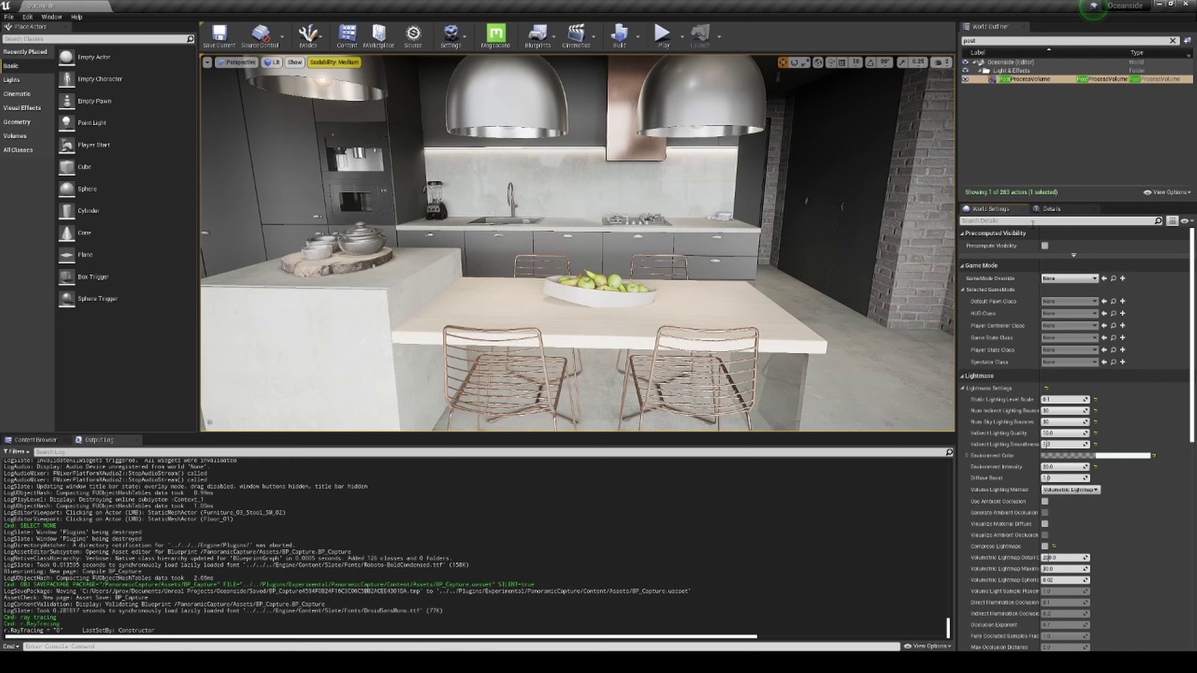
{"action": "left_click", "coordinate": [1068, 278]}
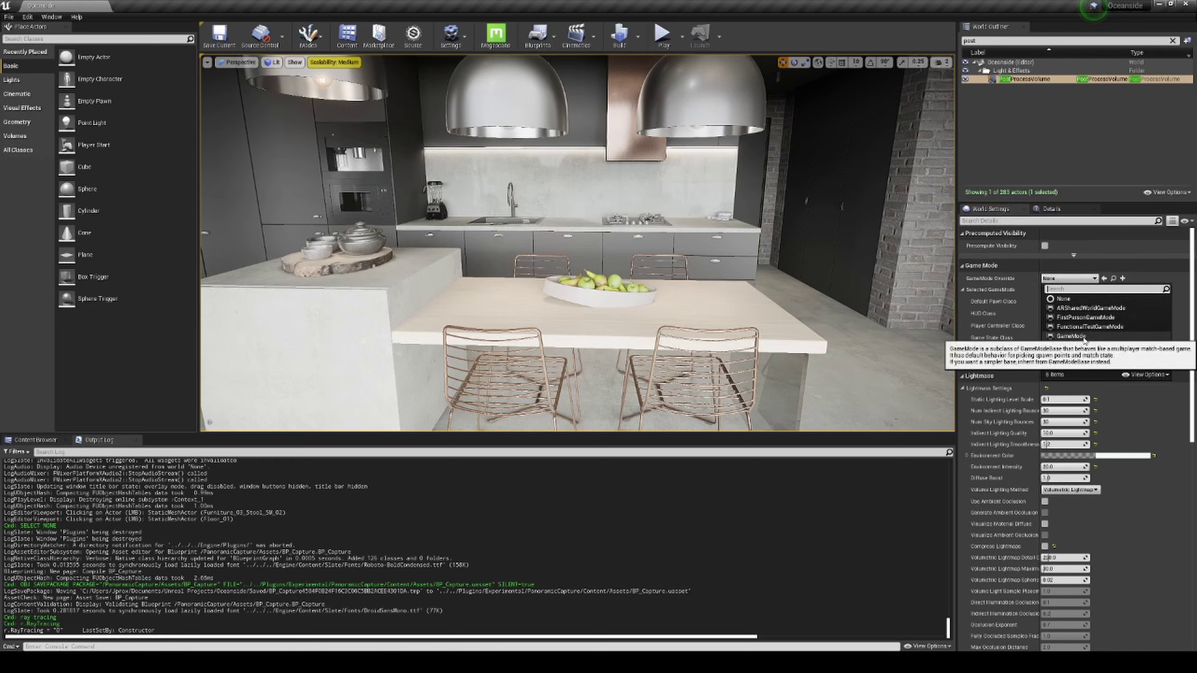
{"action": "left_click", "coordinate": [1071, 336]}
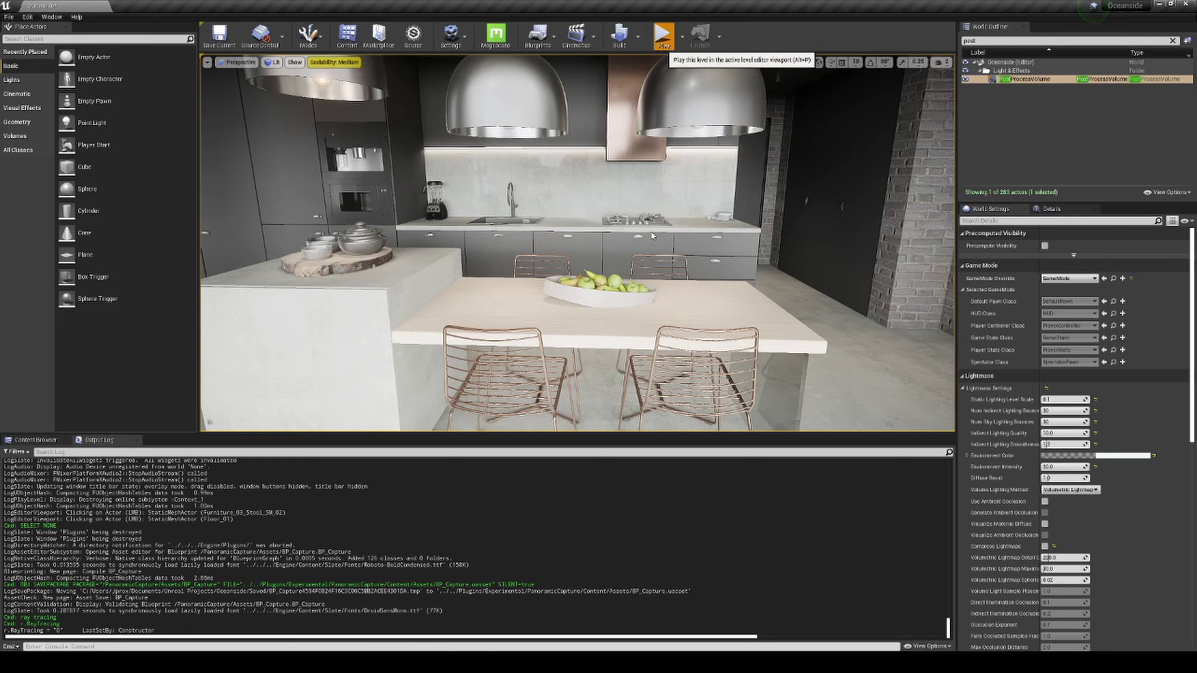
Play the level in the viewport, move from the kitchen toward the TV wall, and stop the session.
{"action": "key", "text": "alt+p"}
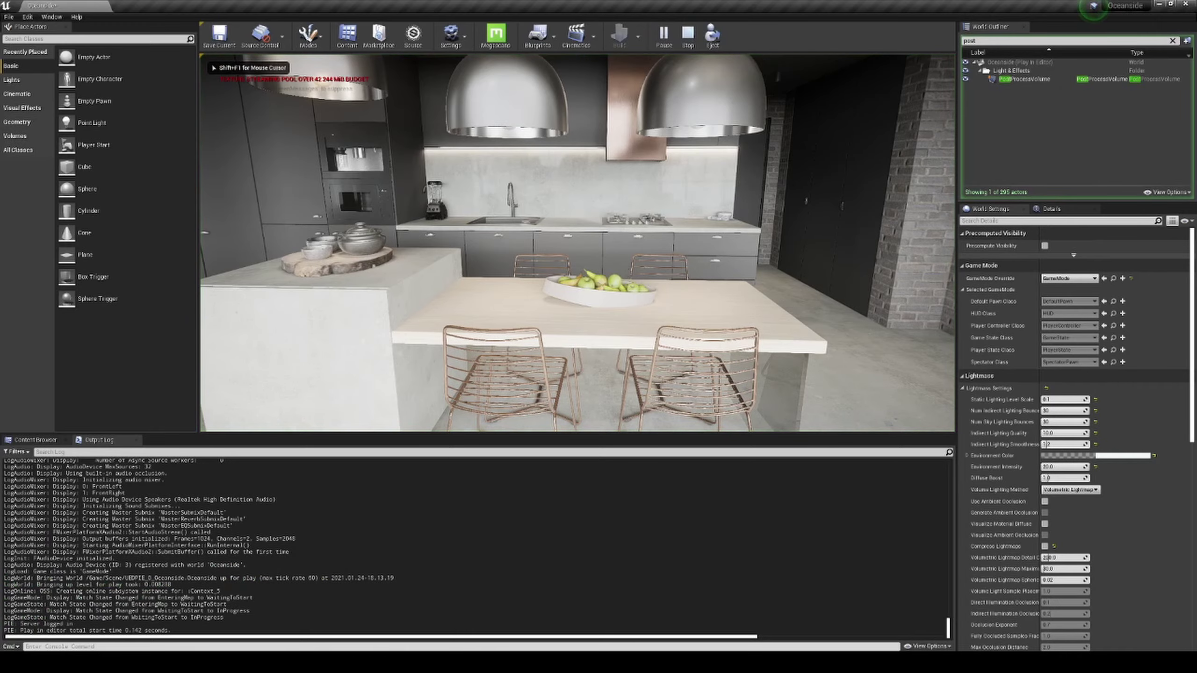
{"action": "key", "text": "w"}
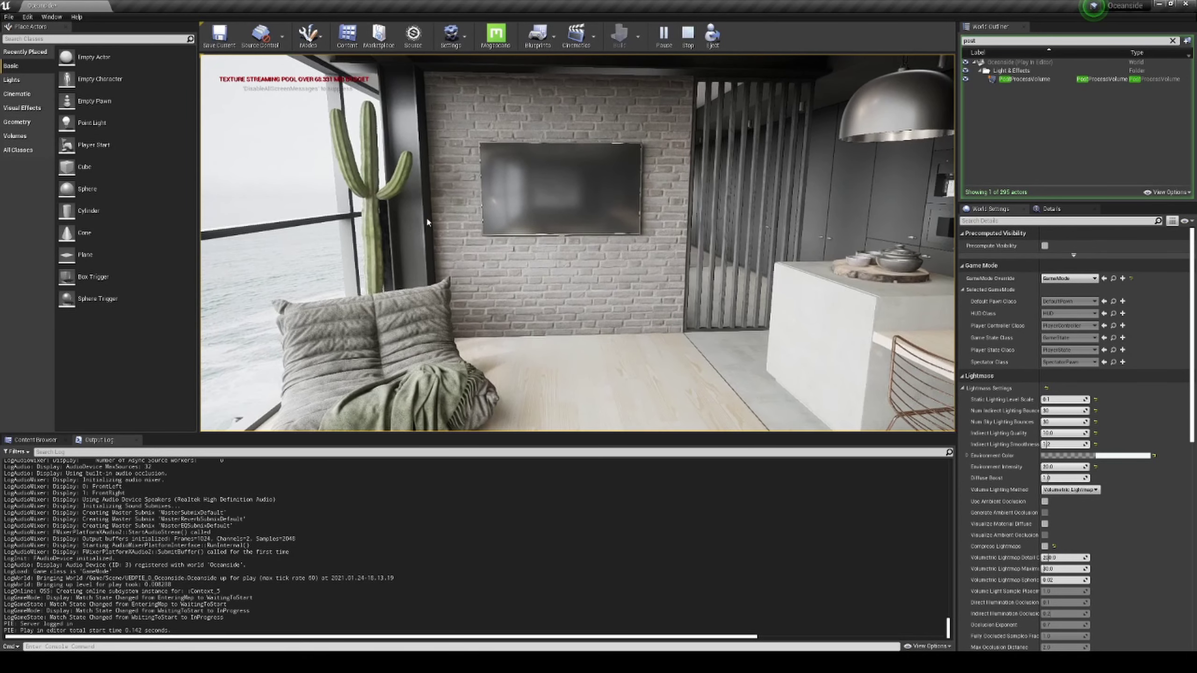
{"action": "key", "text": "Escape"}
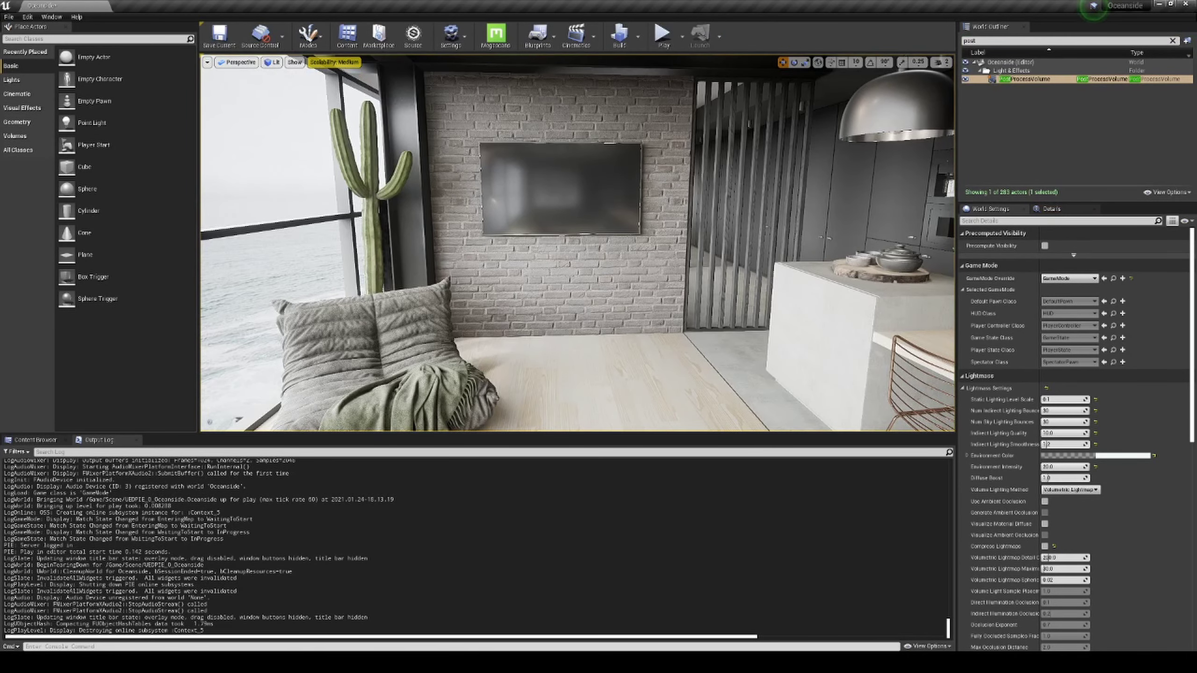
Query the r.TextureStreaming console variable in the Output Log.
{"action": "left_click", "coordinate": [93, 648]}
{"action": "type", "text": "textur"}
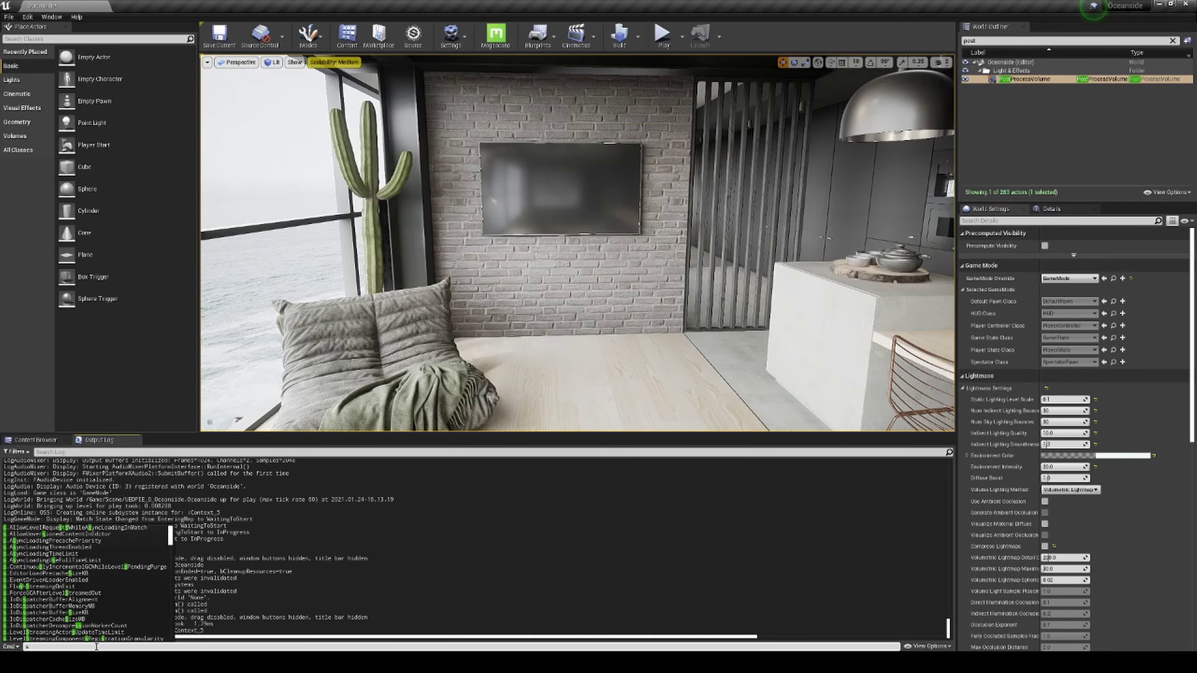
{"action": "type", "text": "estrea"}
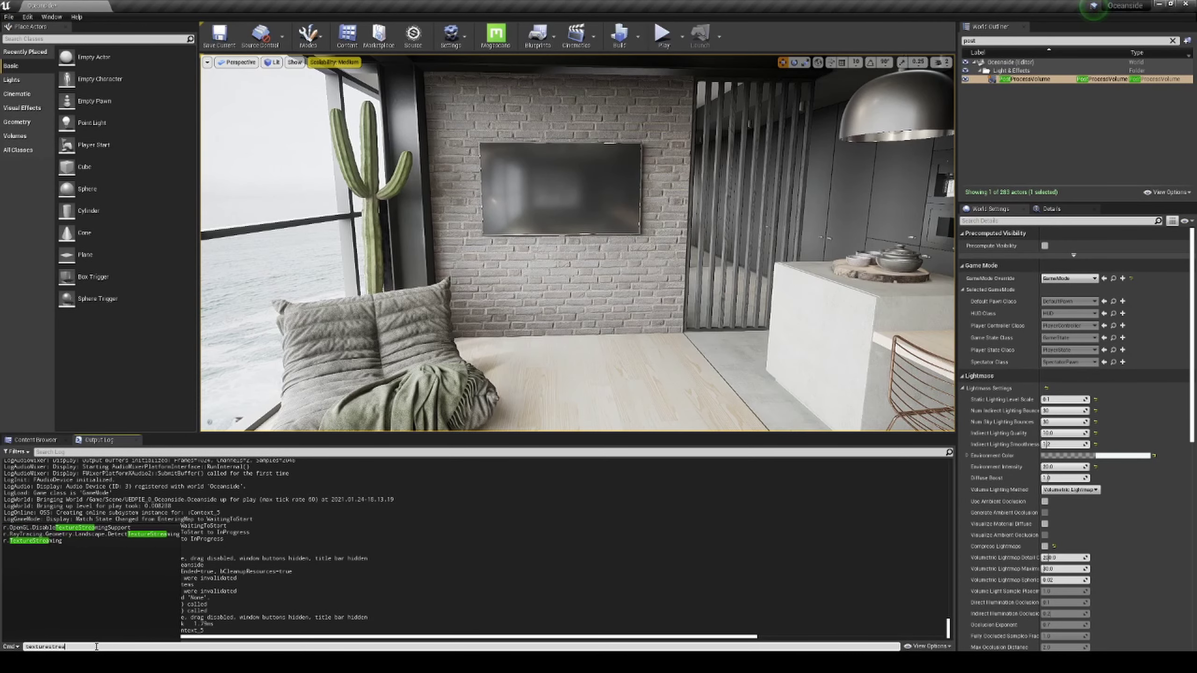
{"action": "key", "text": "Up"}
{"action": "key", "text": "Return"}
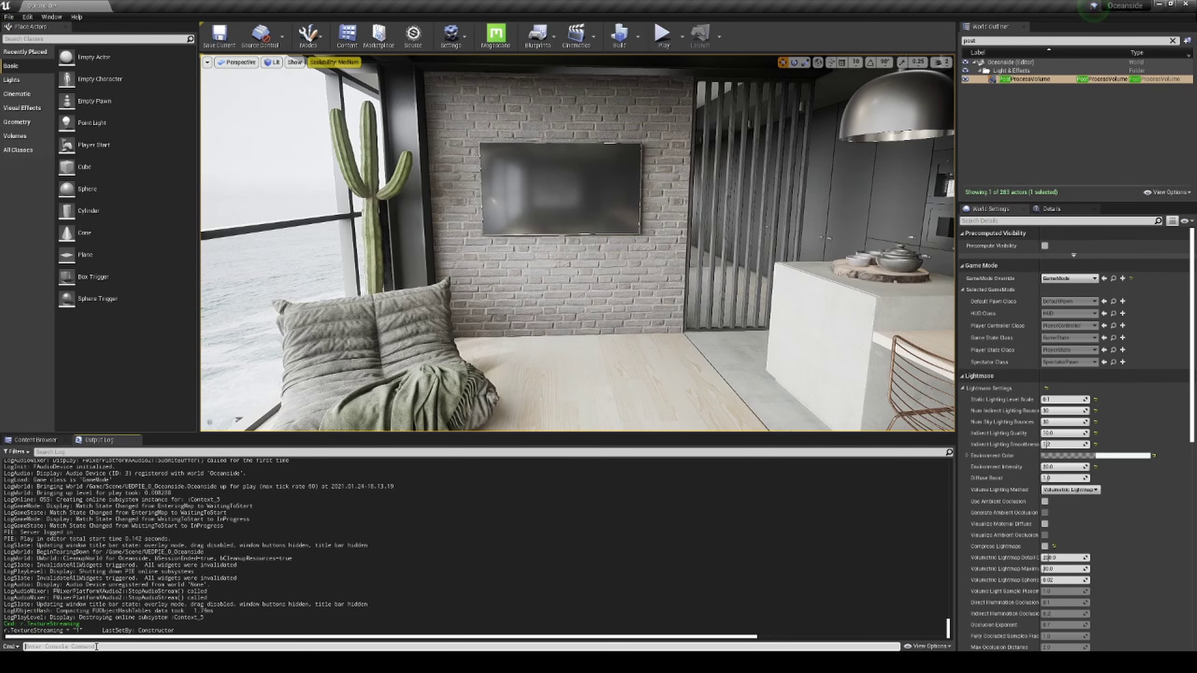
Look up the r.Streaming.PoolSize console variable and set the texture streaming pool size to 10000.
{"action": "type", "text": "poolsiz"}
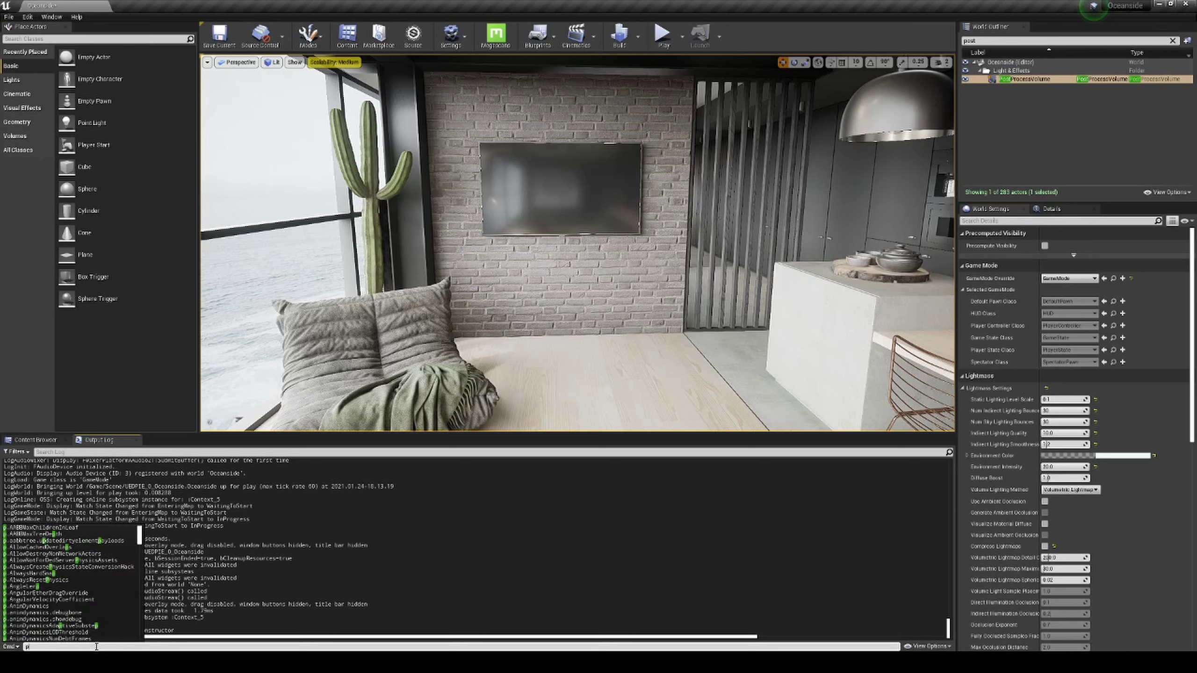
{"action": "key", "text": "Up"}
{"action": "key", "text": "Up"}
{"action": "key", "text": "Up"}
{"action": "key", "text": "Up"}
{"action": "key", "text": "Up"}
{"action": "key", "text": "Up"}
{"action": "key", "text": "Up"}
{"action": "key", "text": "Up"}
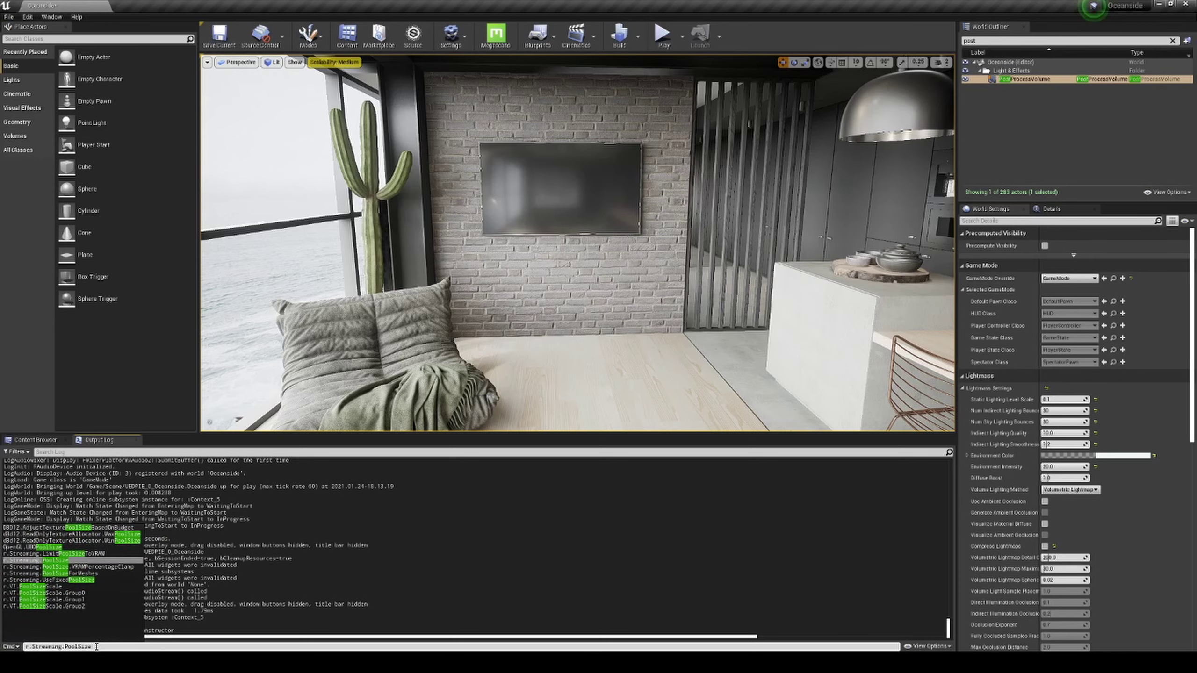
{"action": "key", "text": "Return"}
{"action": "key", "text": "Up"}
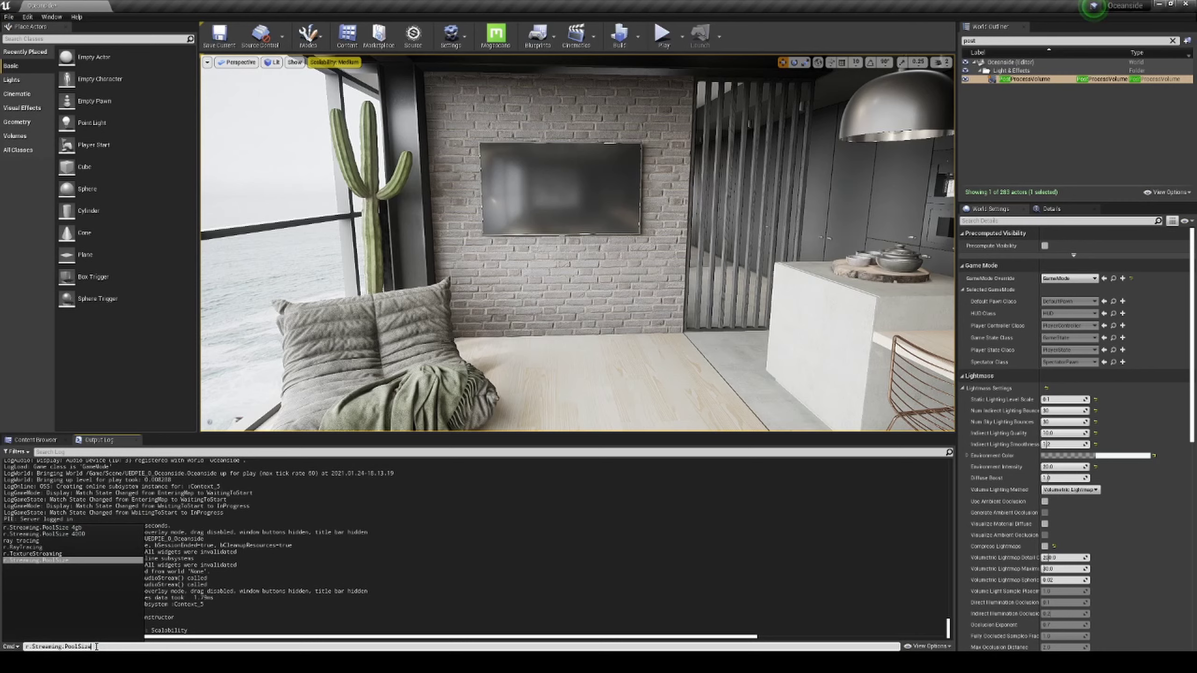
{"action": "type", "text": "6"}
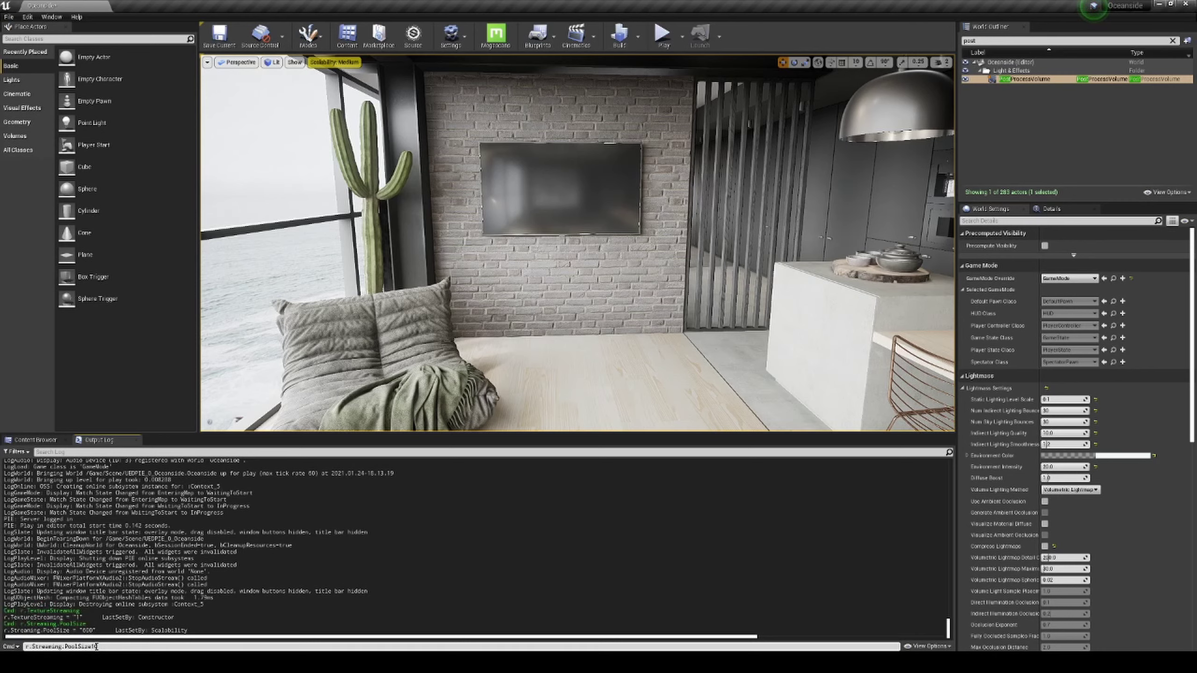
{"action": "key", "text": "BackSpace"}
{"action": "type", "text": "10000"}
{"action": "key", "text": "Return"}
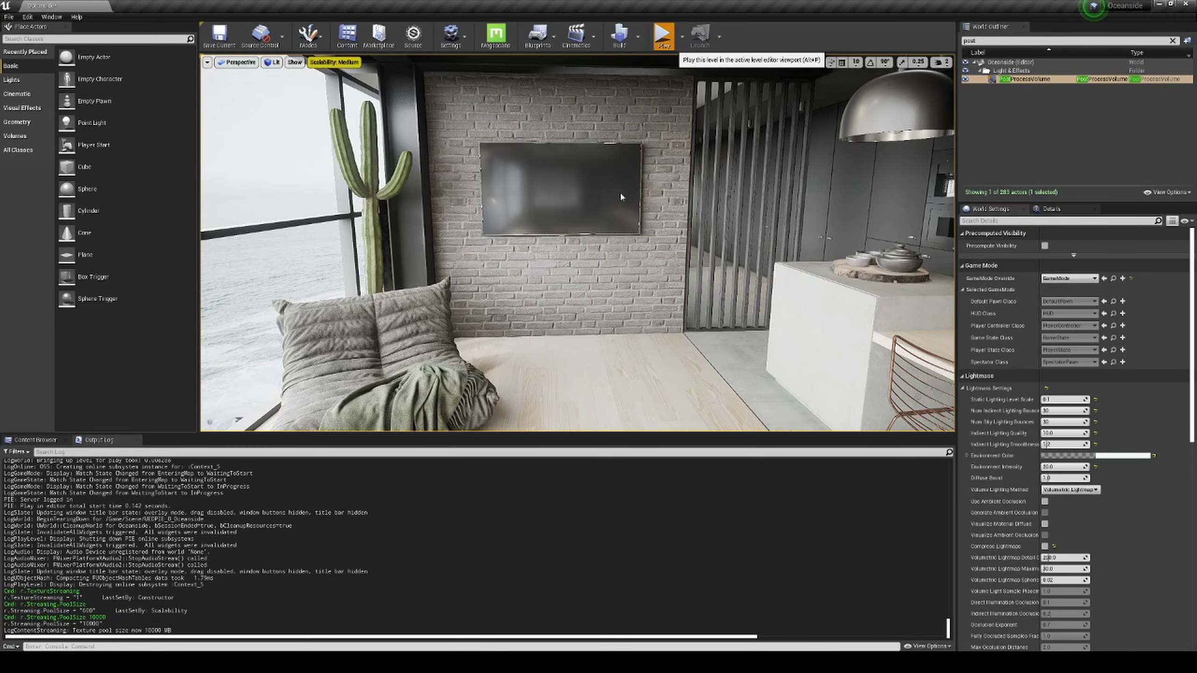
Play the level again and move around the living area until the view faces the kitchen island and table.
{"action": "key", "text": "alt+p"}
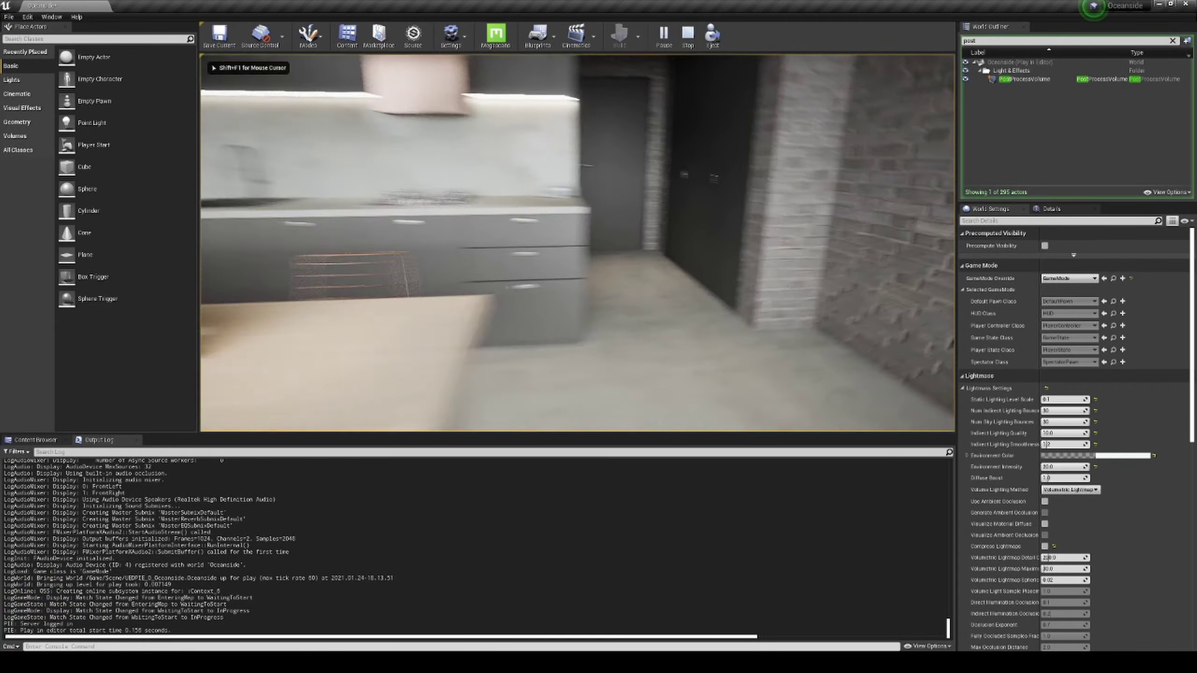
{"action": "key", "text": "w"}
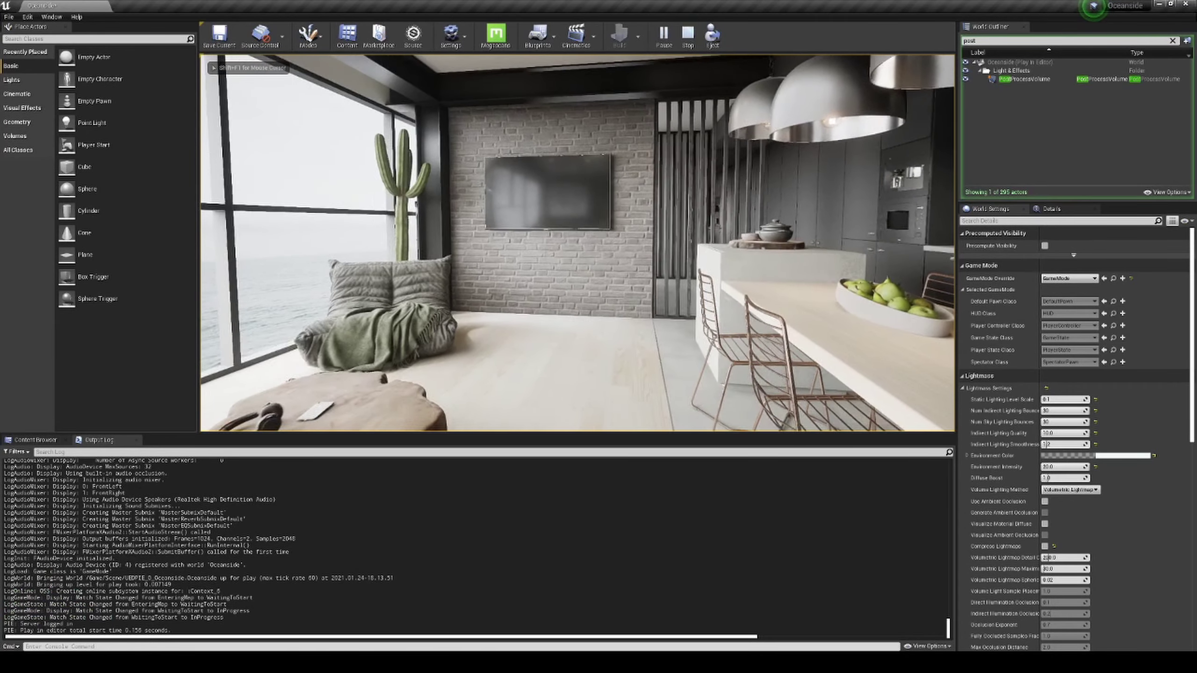
{"action": "key", "text": "w"}
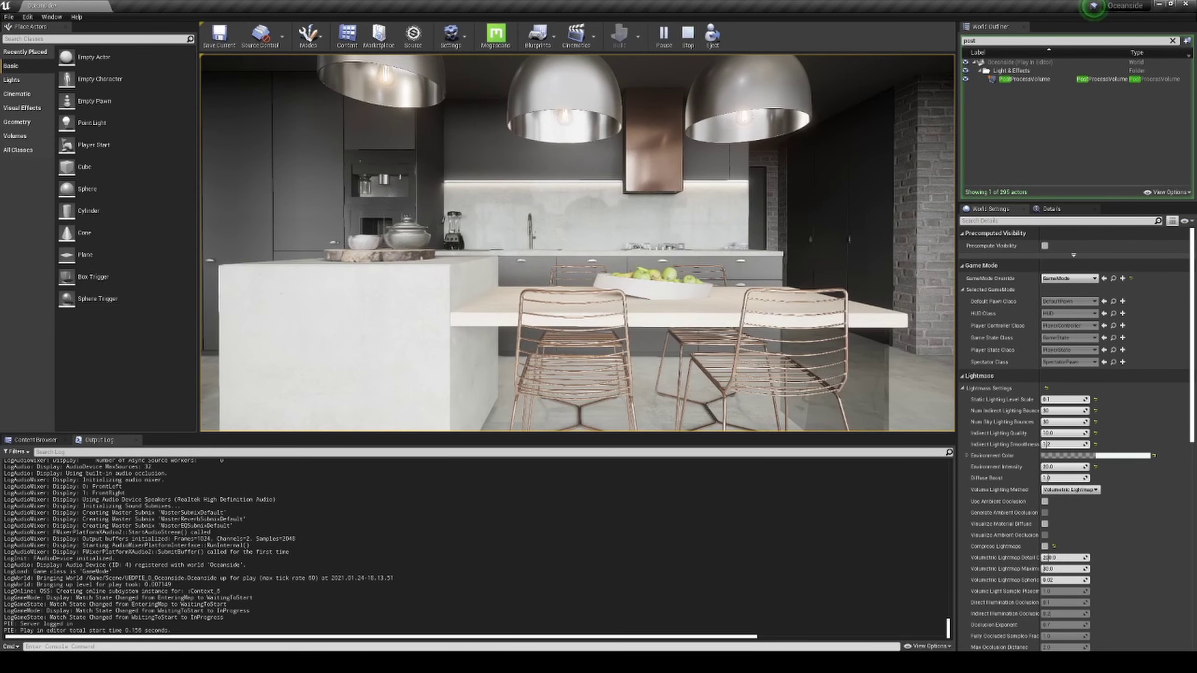
Show the in-game console in its compact and expanded forms, close it, and stop the play session.
{"action": "key", "text": "grave"}
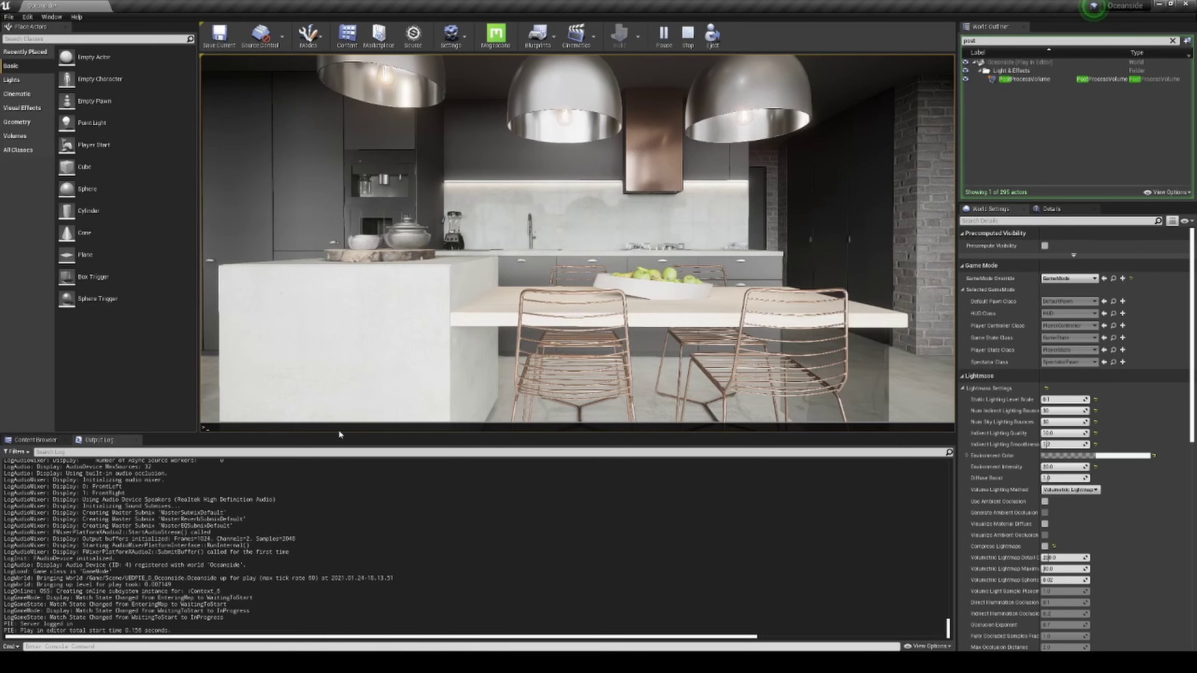
{"action": "key", "text": "grave"}
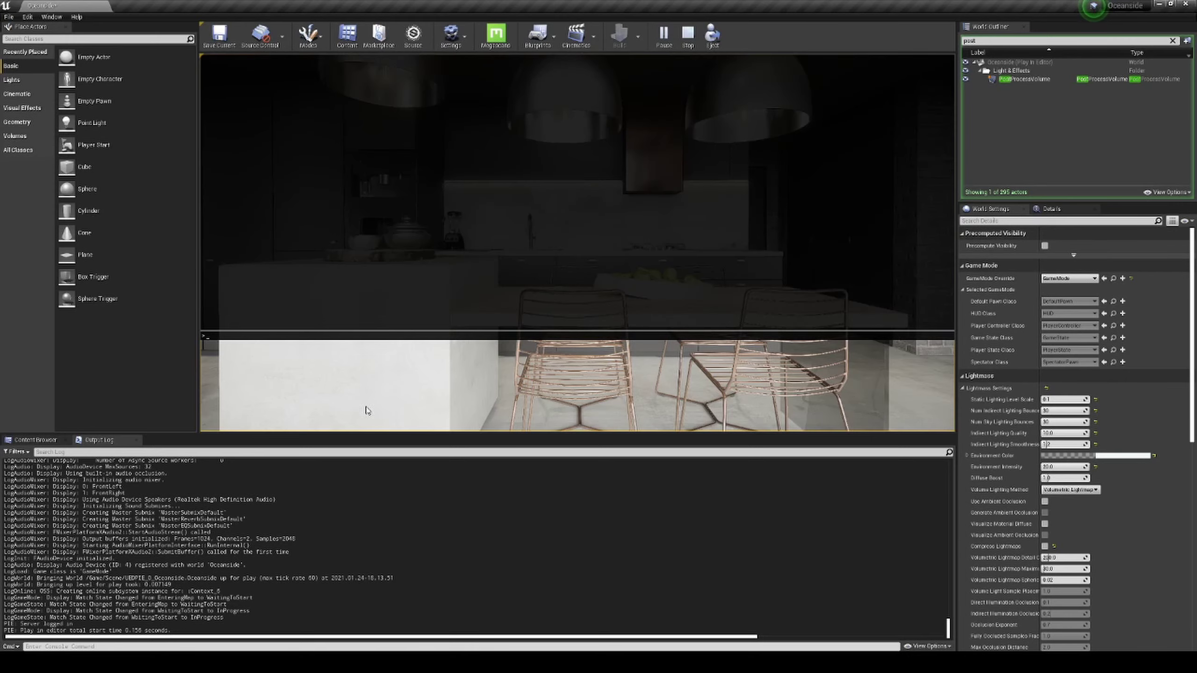
{"action": "key", "text": "grave"}
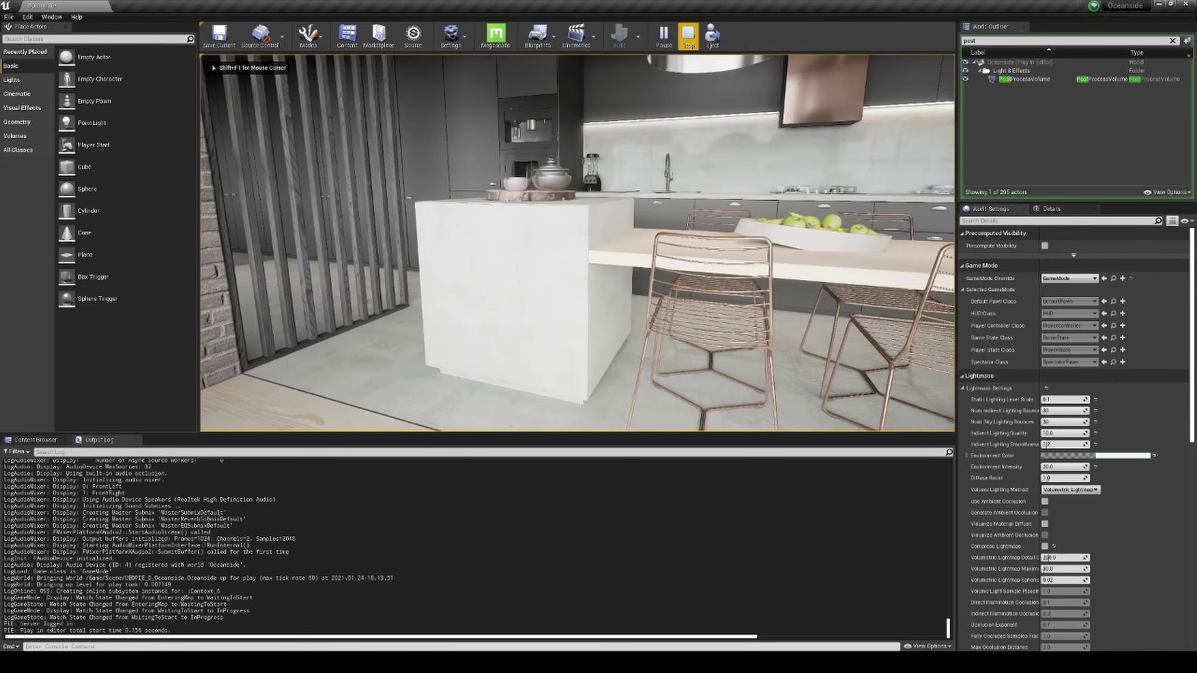
{"action": "key", "text": "Escape"}
{"action": "right_click_drag", "start_coordinate": [646, 75], "coordinate": [688, 57]}
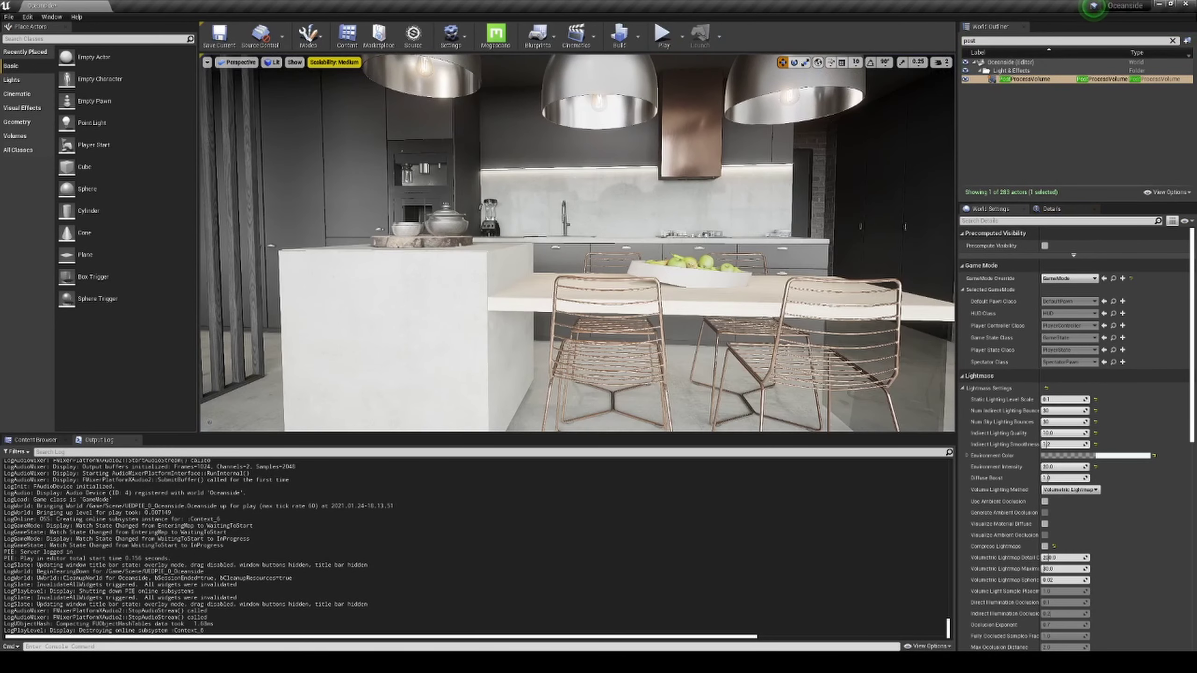
Look up the Console Keys binding in the project's Engine Input settings by searching for "console", and close the Project Settings.
{"action": "left_click", "coordinate": [27, 17]}
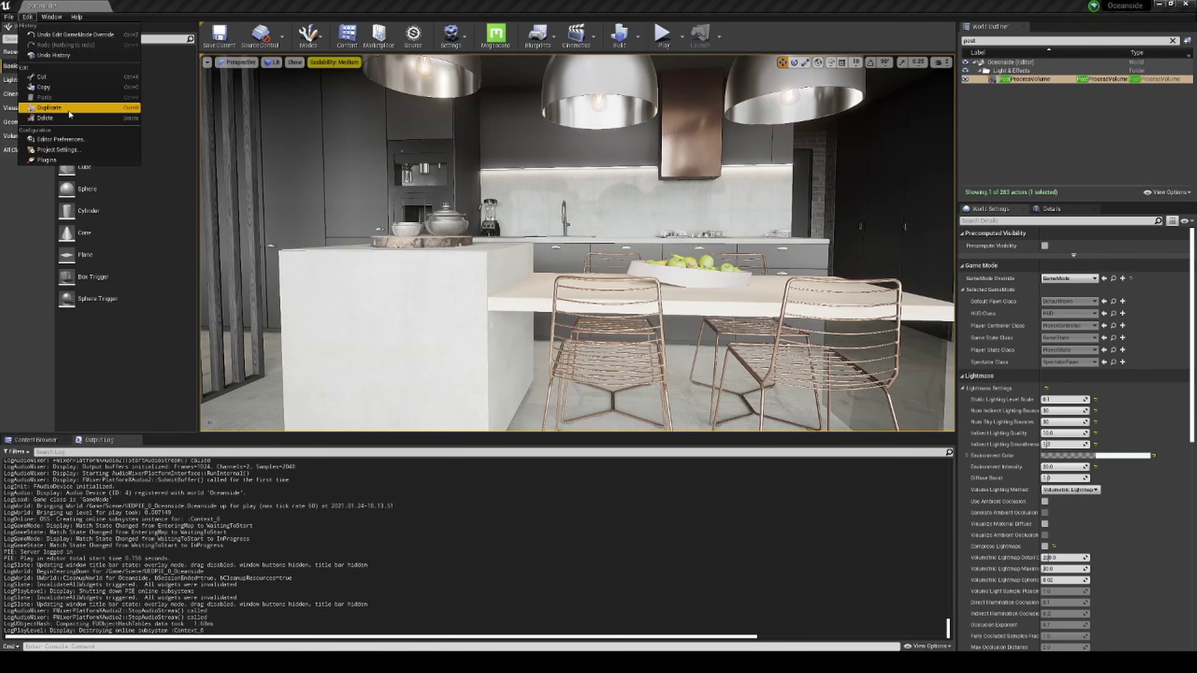
{"action": "left_click", "coordinate": [56, 150]}
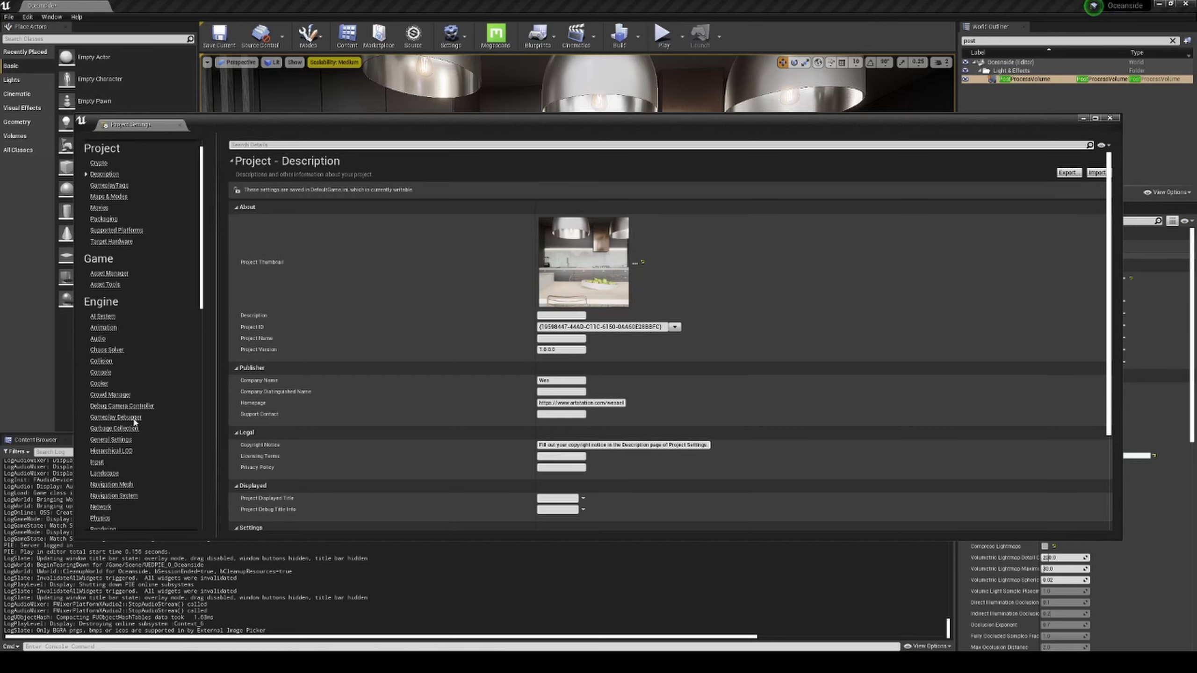
{"action": "left_click", "coordinate": [96, 463]}
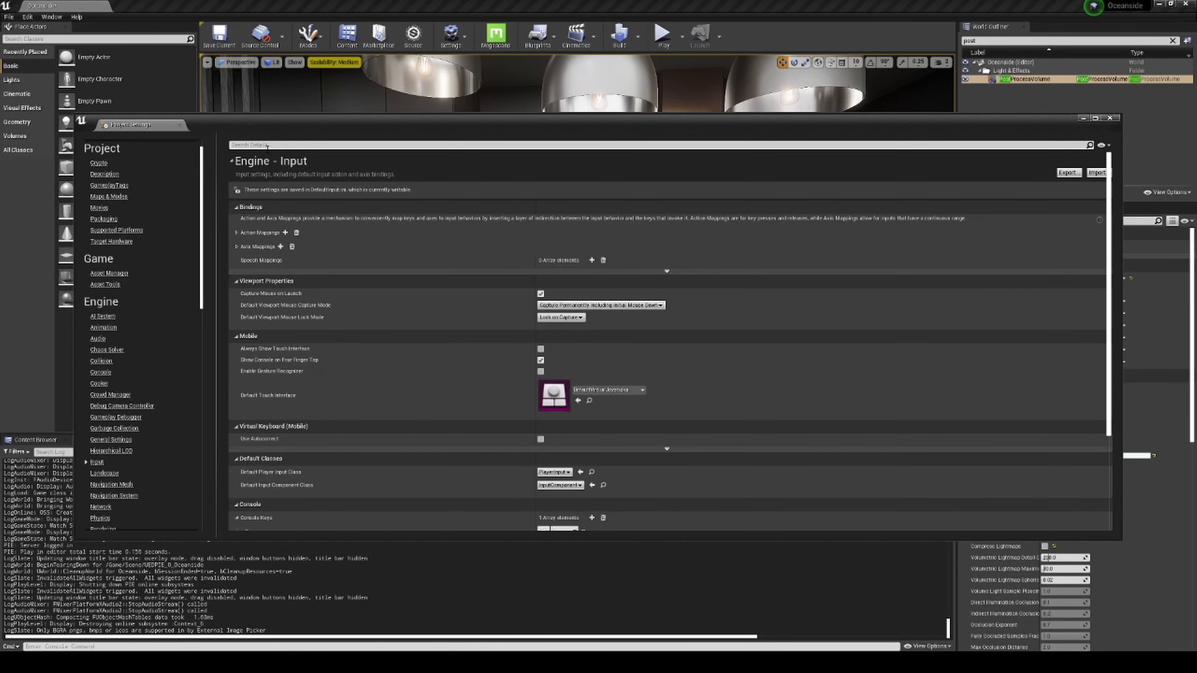
{"action": "left_click", "coordinate": [265, 146]}
{"action": "type", "text": "console"}
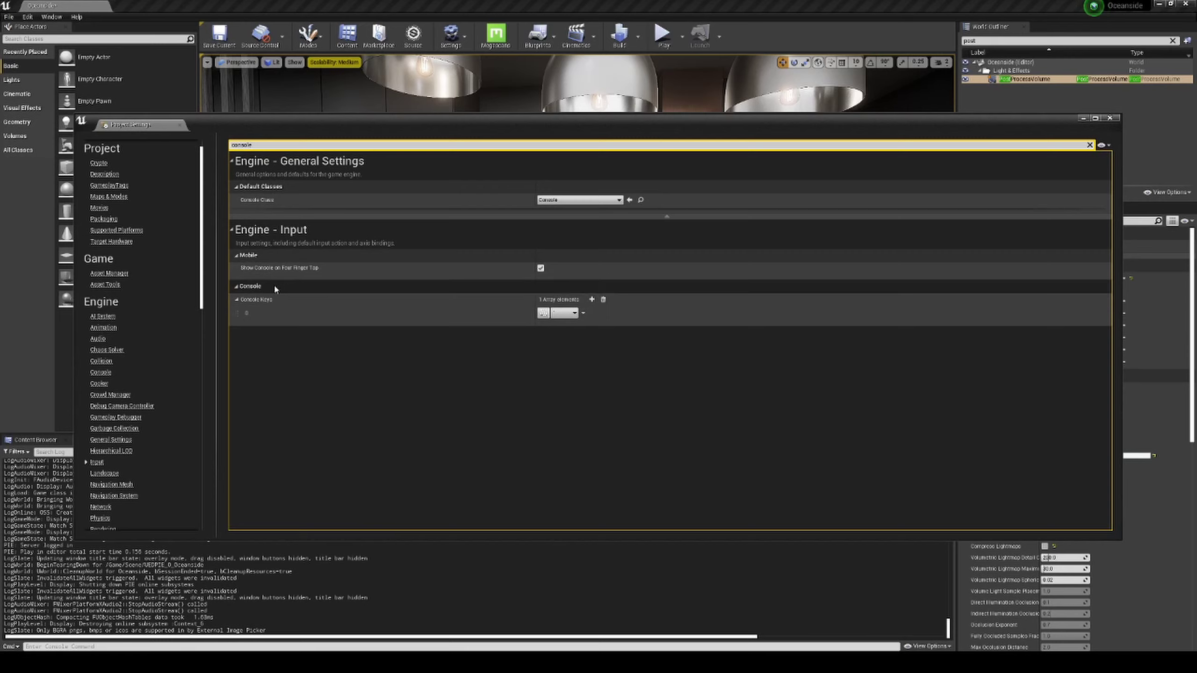
{"action": "left_click", "coordinate": [563, 314]}
{"action": "left_click", "coordinate": [563, 316]}
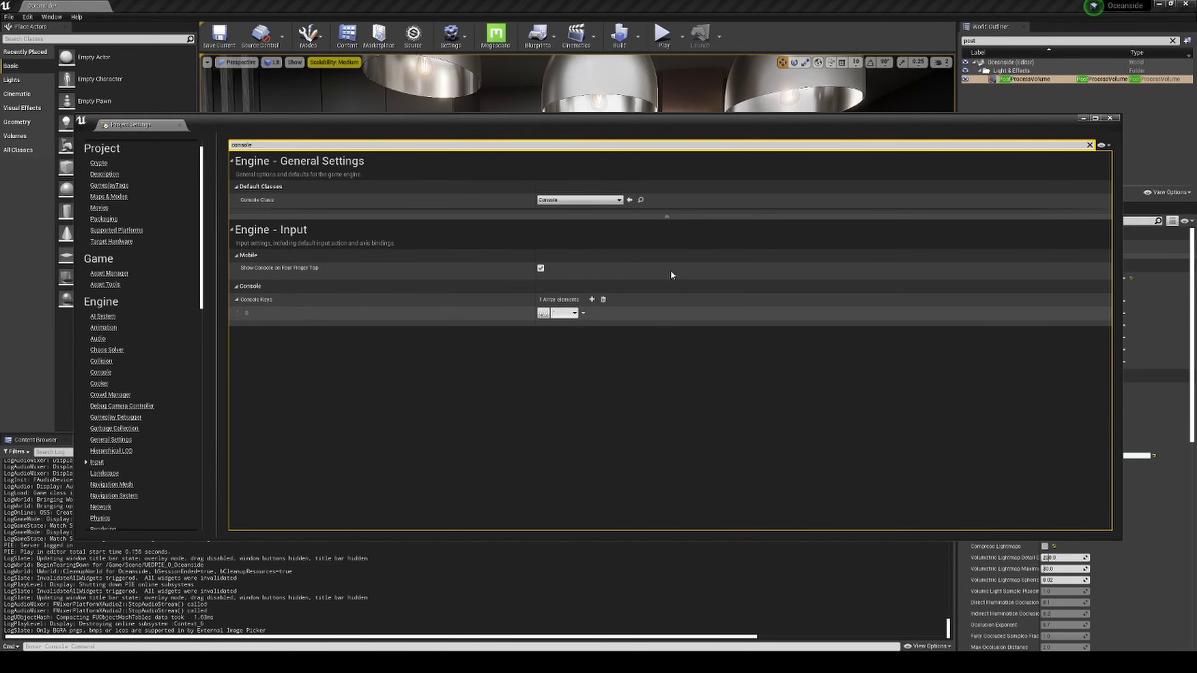
{"action": "left_click", "coordinate": [1110, 119]}
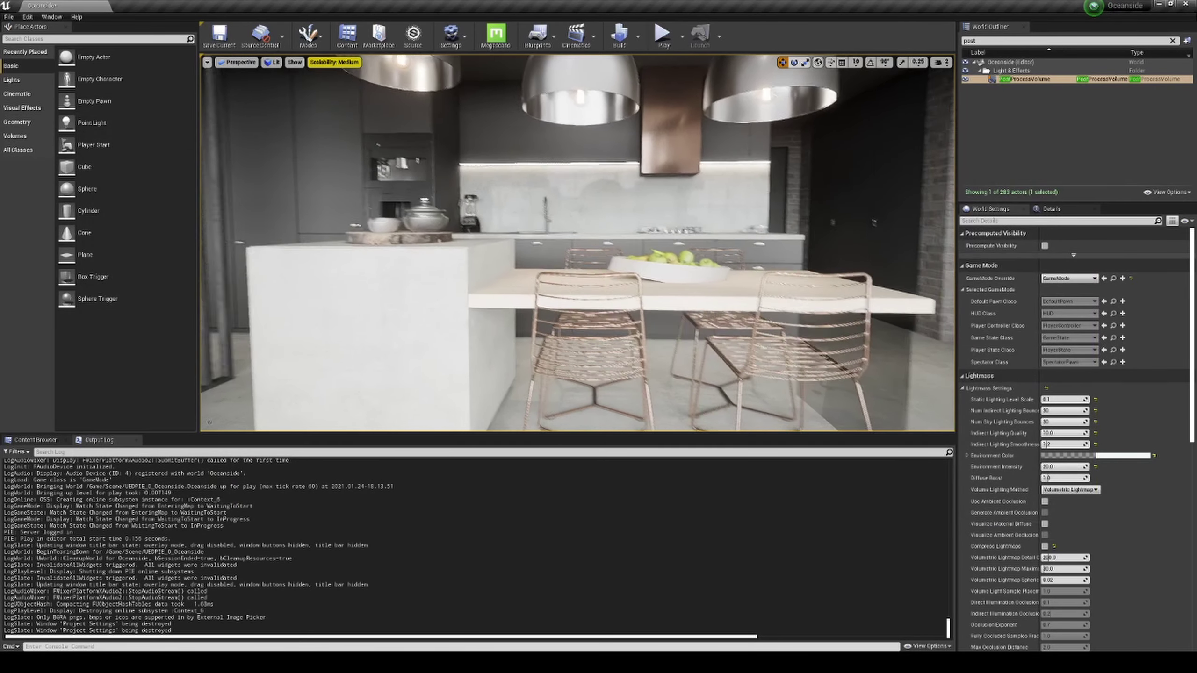
Play the level facing the kitchen island and run the SP.PanoramicScreenshot console command to capture the panorama.
{"action": "left_click", "coordinate": [731, 366]}
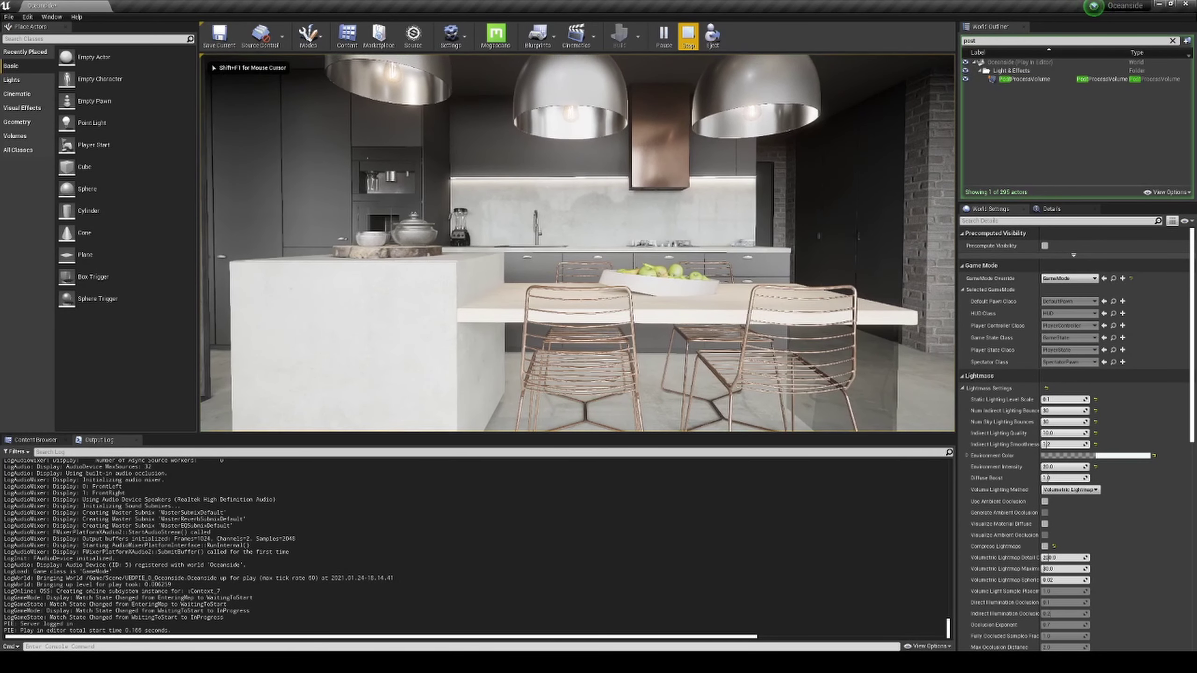
{"action": "key", "text": "grave"}
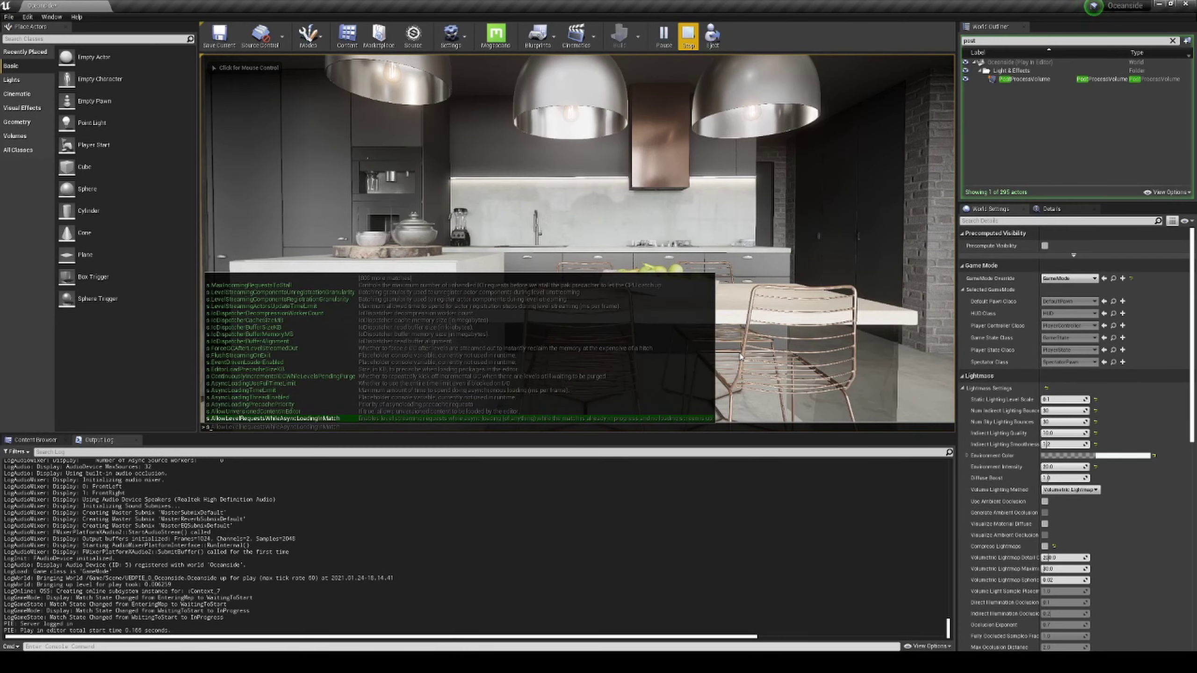
{"action": "type", "text": "so"}
{"action": "key", "text": "BackSpace"}
{"action": "type", "text": "p"}
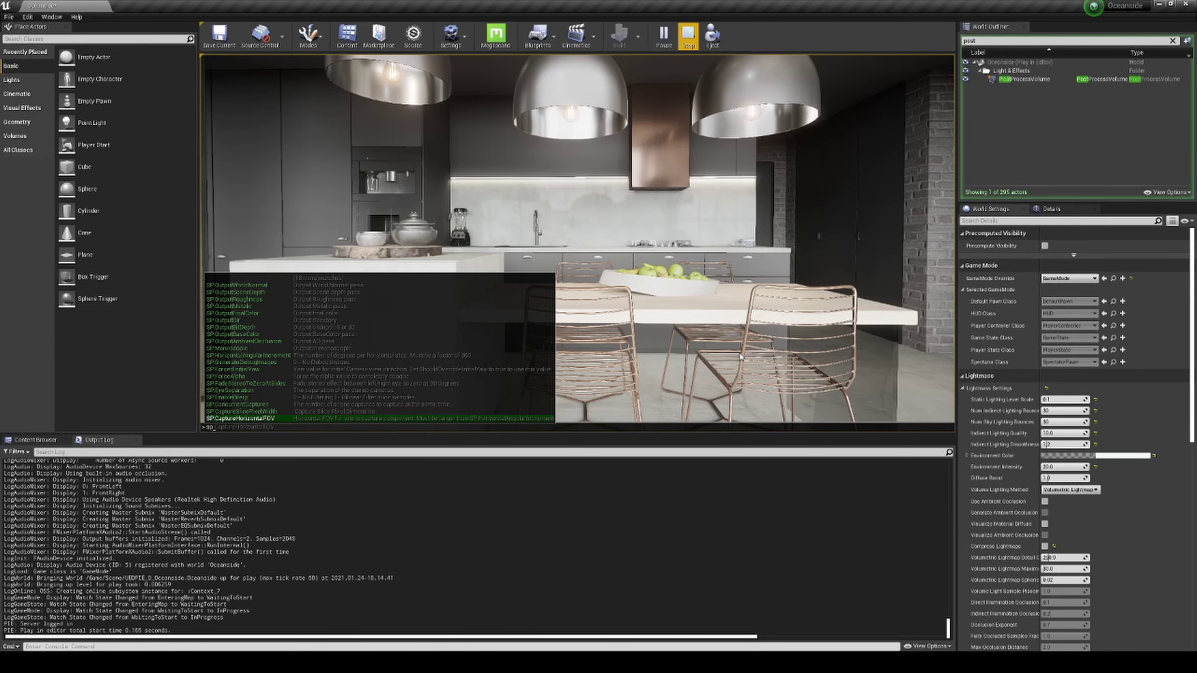
{"action": "type", "text": ".pa"}
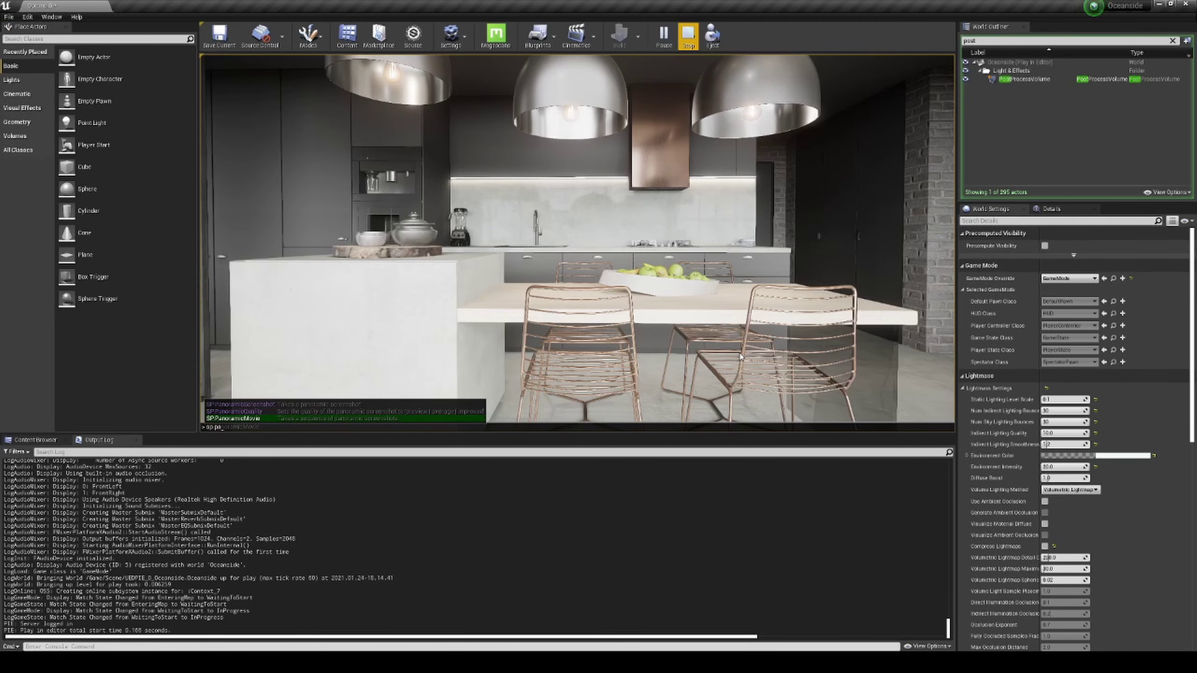
{"action": "key", "text": "Up"}
{"action": "key", "text": "Up"}
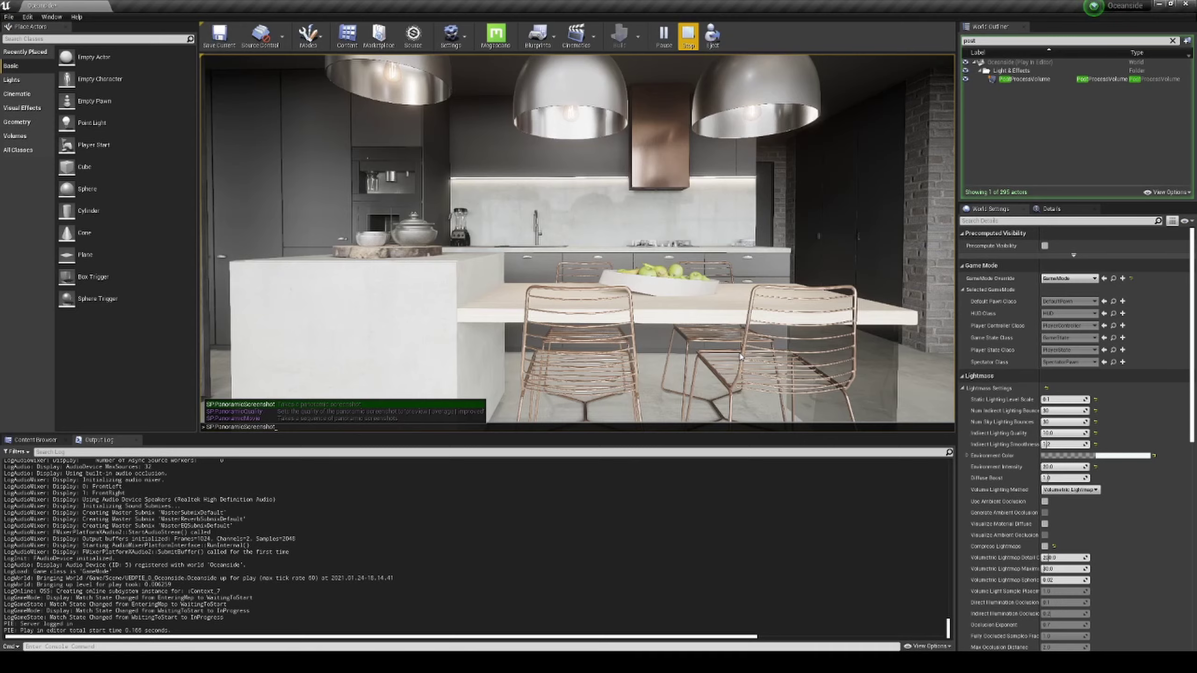
{"action": "key", "text": "Return"}
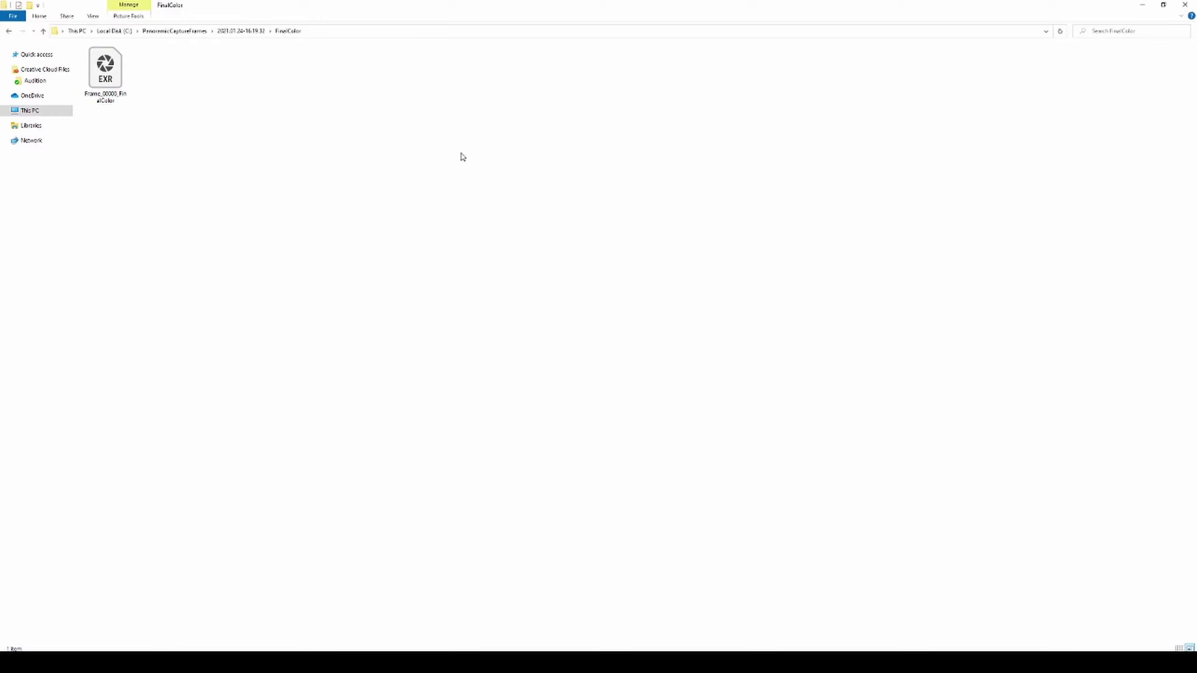
Open the captured Frame_00000_FinalColor EXR image from the FinalColor folder in File Explorer.
{"action": "double_click", "coordinate": [106, 70]}
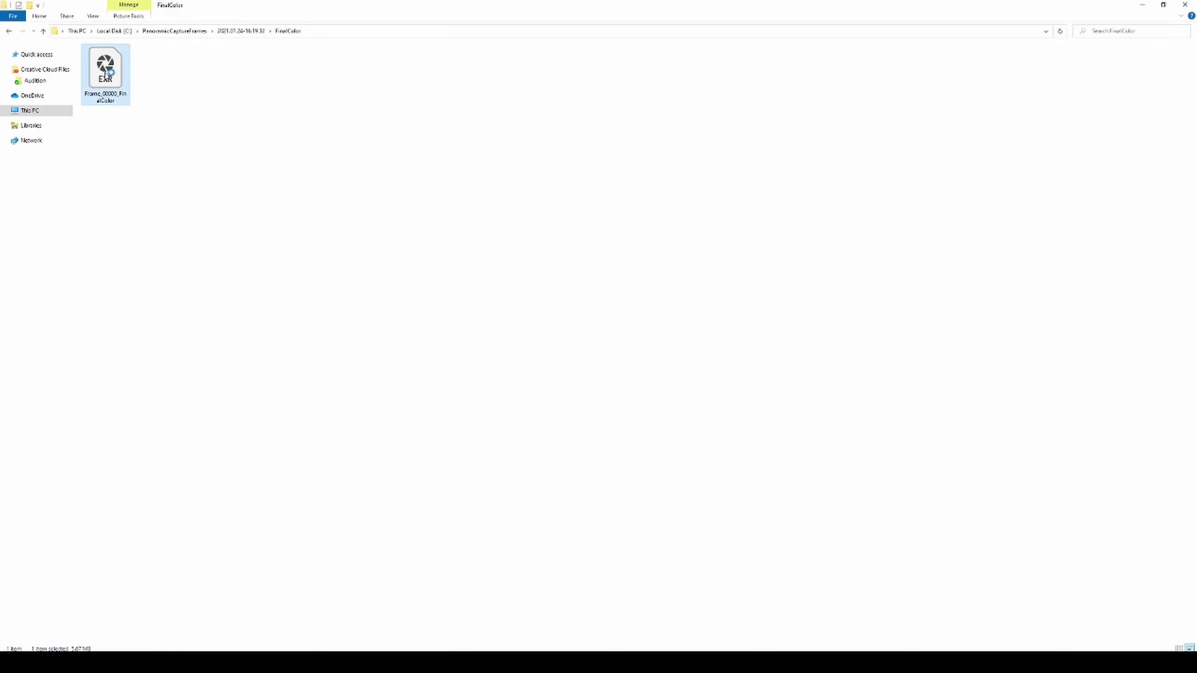